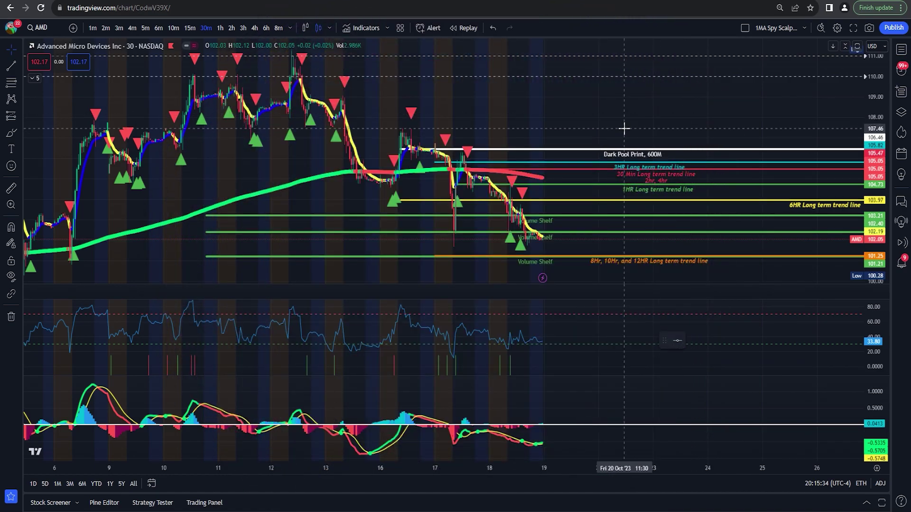
Step: Pan the AMD chart through 15, 10, 6 and 30-minute bars, exposing future dates
{"action": "left_click_drag", "start_coordinate": [615, 126], "coordinate": [559, 124]}
{"action": "scroll", "coordinate": [436, 189], "scroll_direction": "up", "scroll_amount": 3}
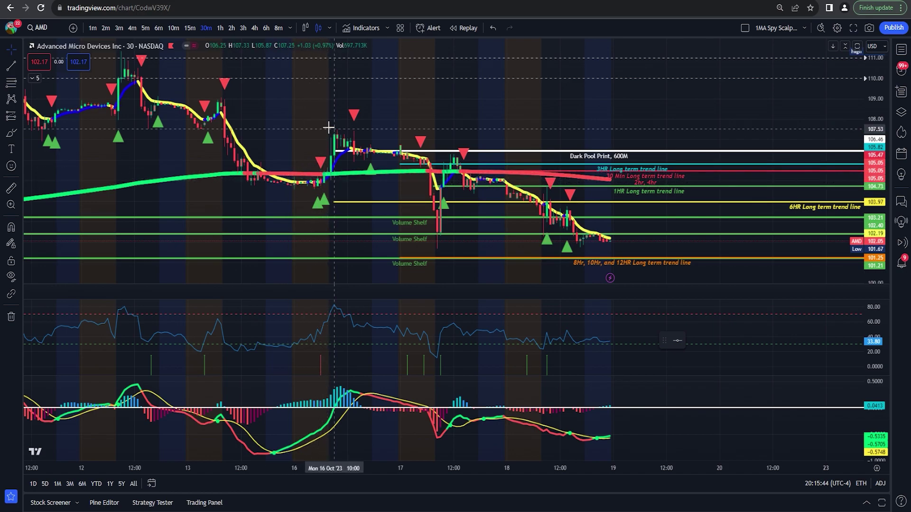
{"action": "left_click", "coordinate": [188, 28]}
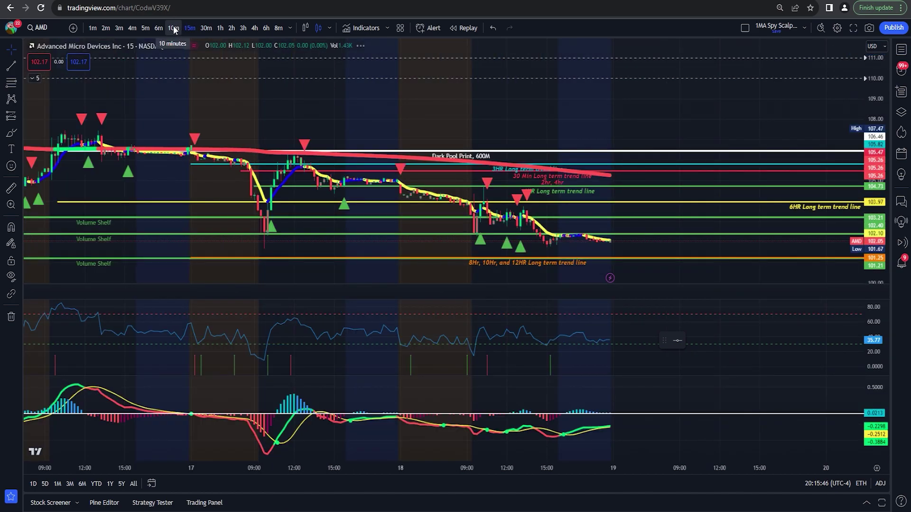
{"action": "left_click", "coordinate": [174, 28]}
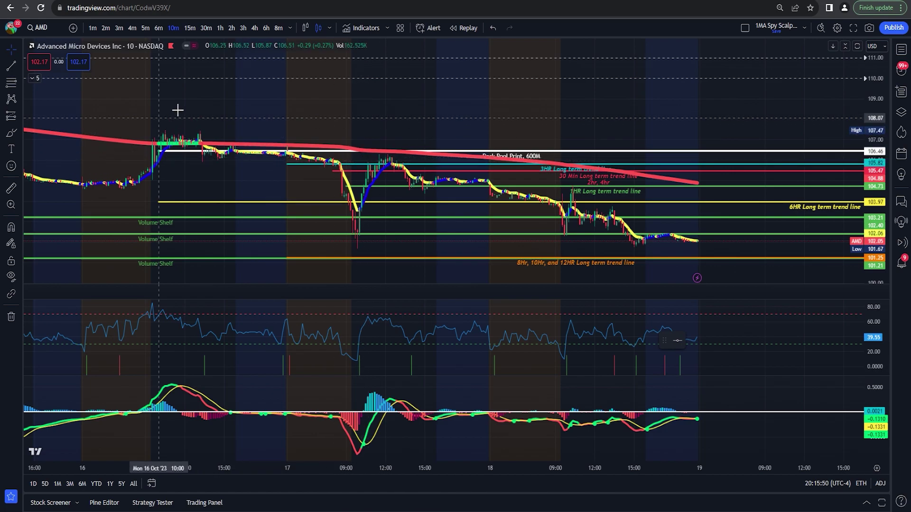
{"action": "left_click", "coordinate": [156, 28]}
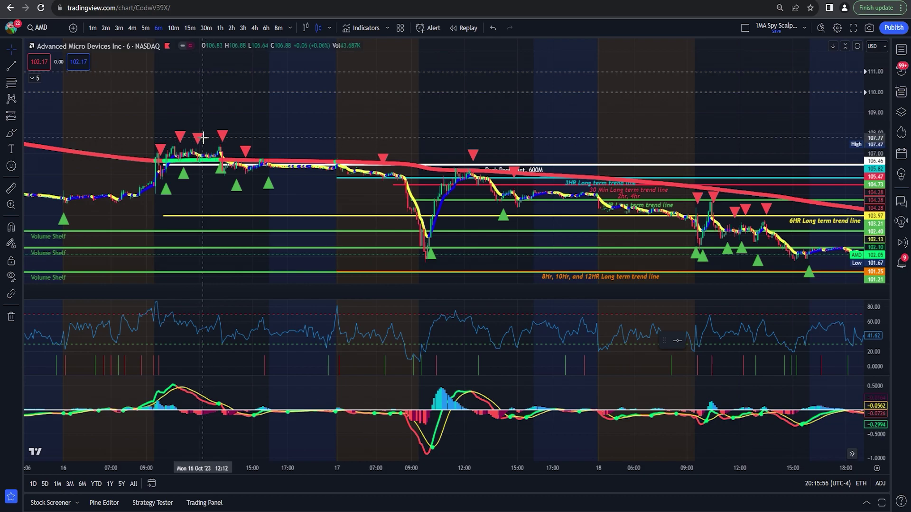
{"action": "left_click", "coordinate": [173, 28]}
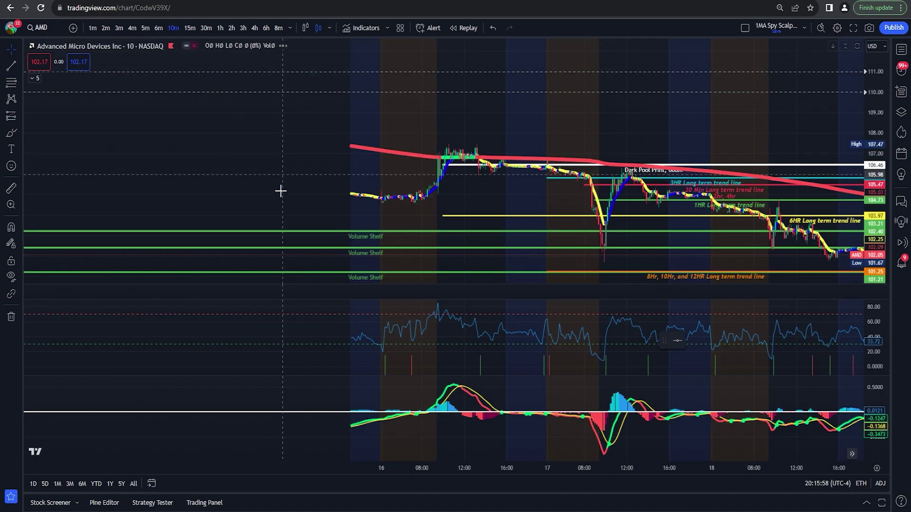
{"action": "left_click", "coordinate": [206, 28]}
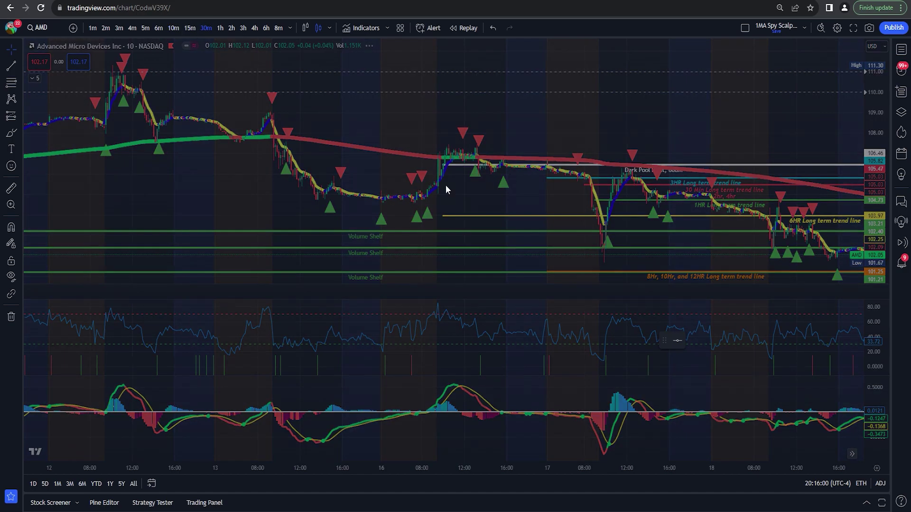
{"action": "left_click_drag", "start_coordinate": [691, 204], "coordinate": [471, 140]}
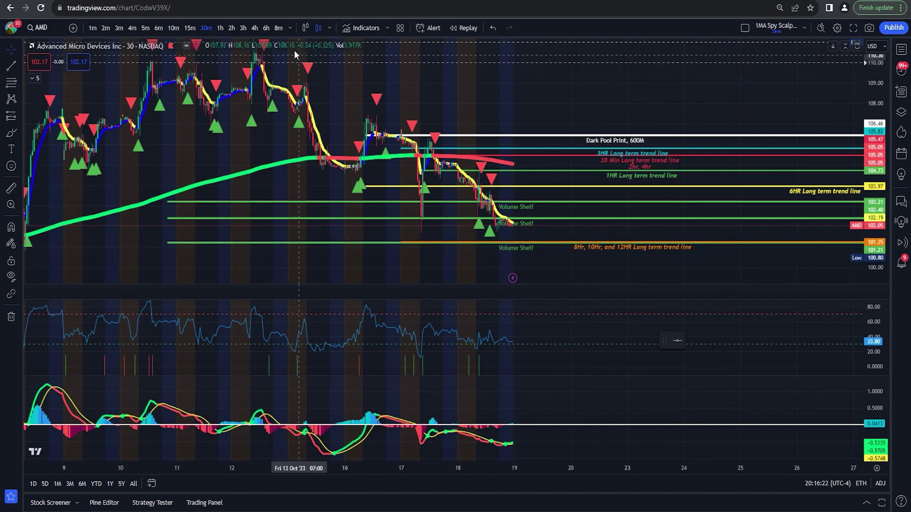
Step: Switch the chart through 12-hour, 10-hour and 8-hour bars from the timeframe list
{"action": "left_click", "coordinate": [289, 28]}
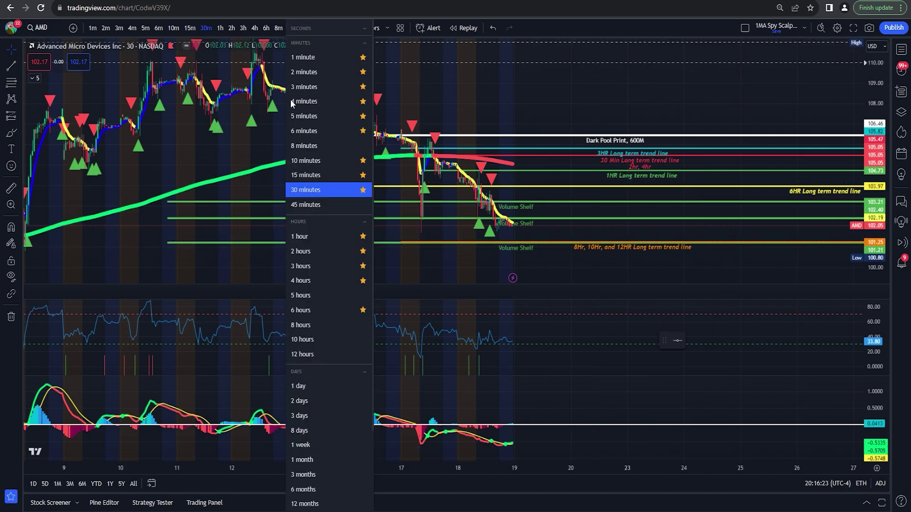
{"action": "left_click", "coordinate": [303, 354]}
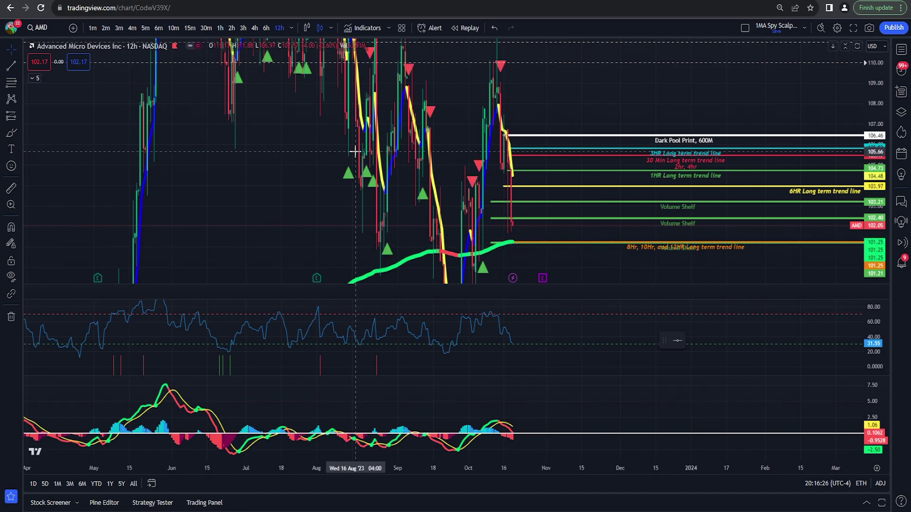
{"action": "left_click", "coordinate": [290, 26]}
{"action": "left_click", "coordinate": [314, 340]}
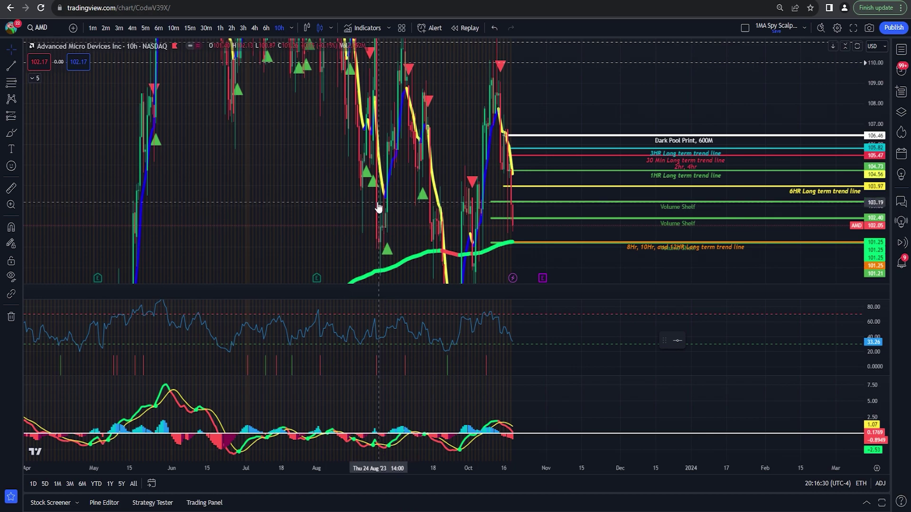
{"action": "left_click", "coordinate": [291, 28]}
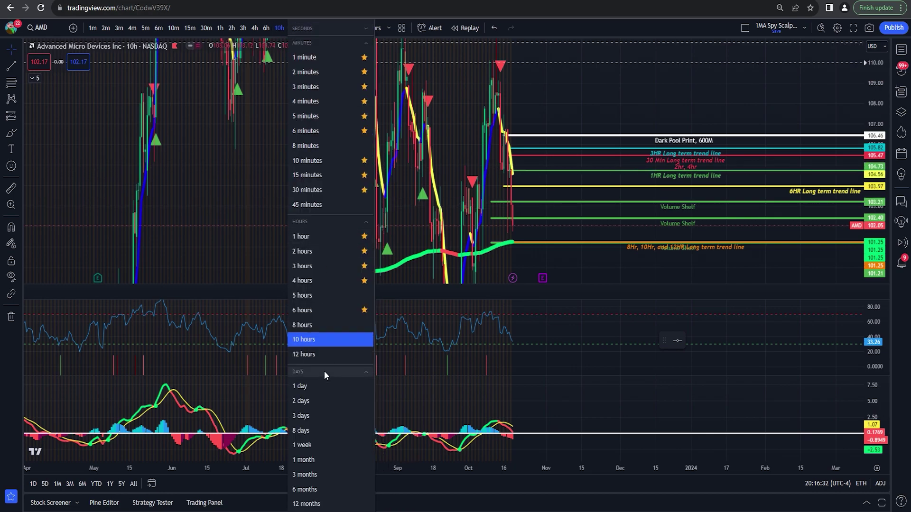
{"action": "left_click", "coordinate": [311, 322]}
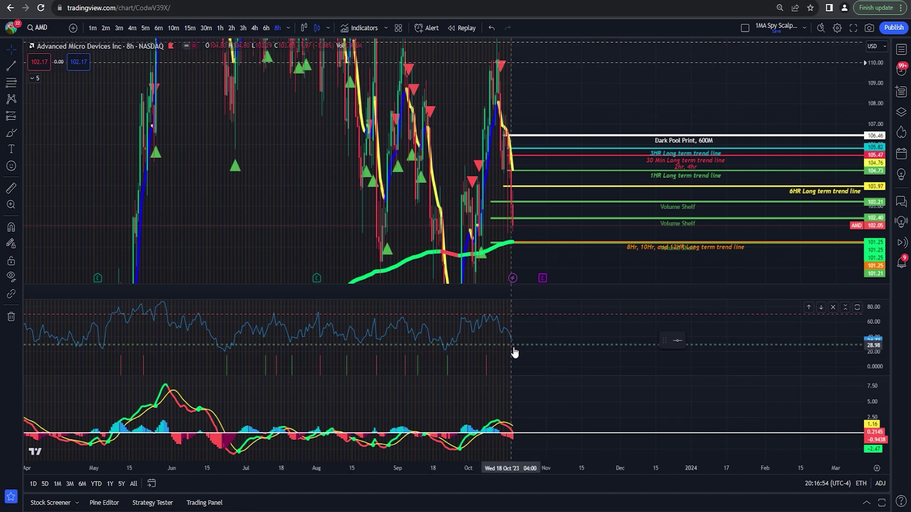
Step: Step through 4h, 3h, 1h and 2h bars, settling on 3-hour bars
{"action": "left_click", "coordinate": [254, 28]}
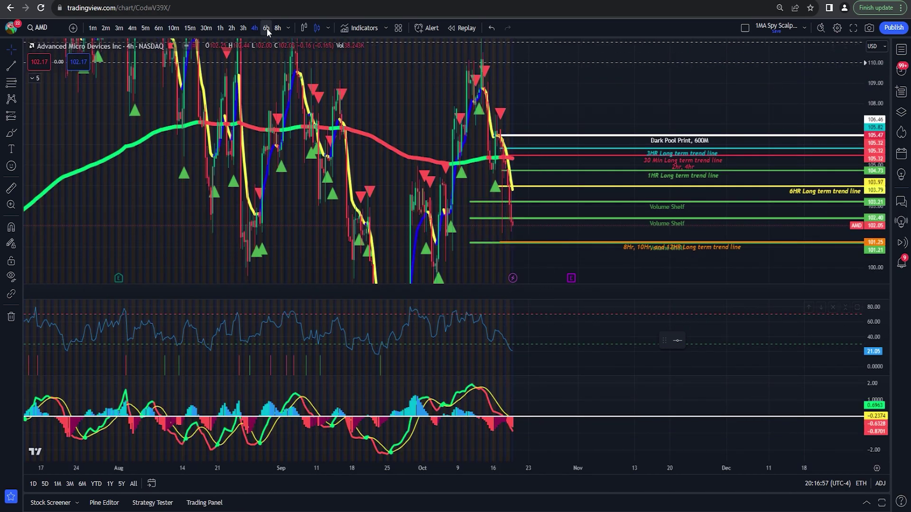
{"action": "left_click", "coordinate": [245, 29]}
{"action": "left_click", "coordinate": [222, 29]}
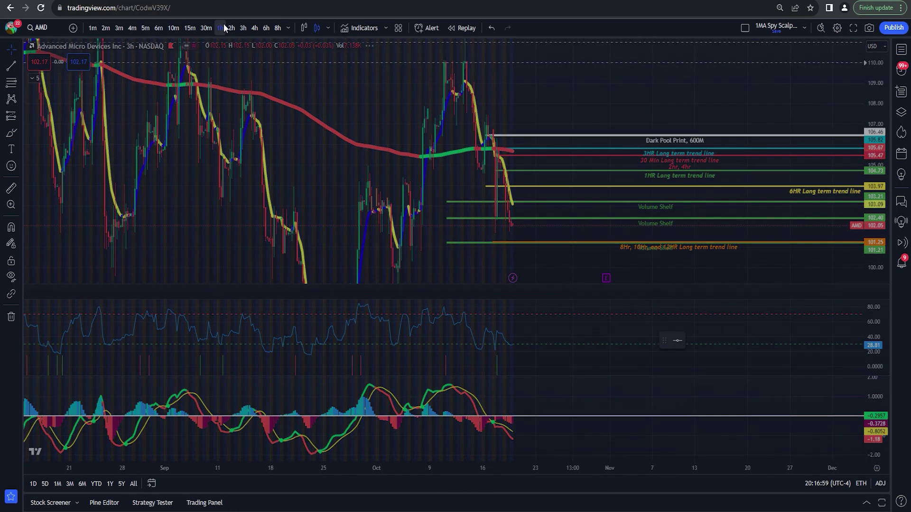
{"action": "left_click", "coordinate": [232, 28]}
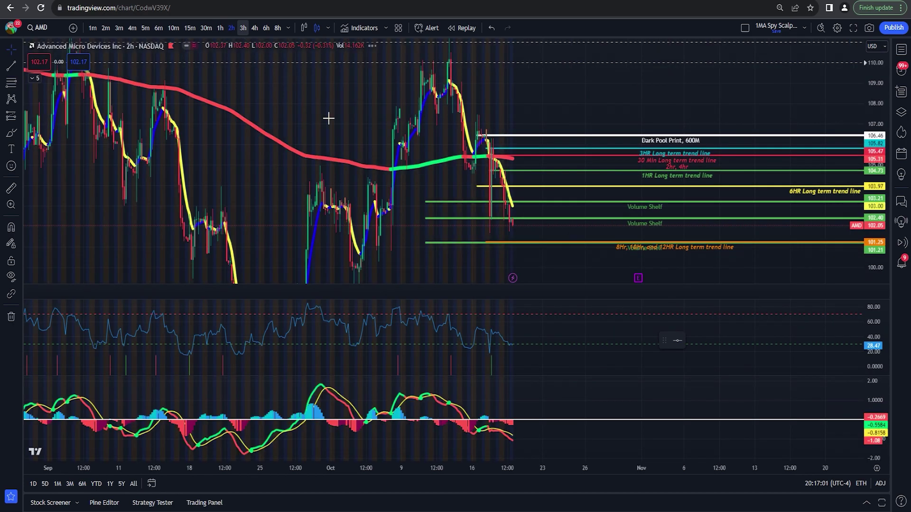
{"action": "left_click", "coordinate": [243, 28]}
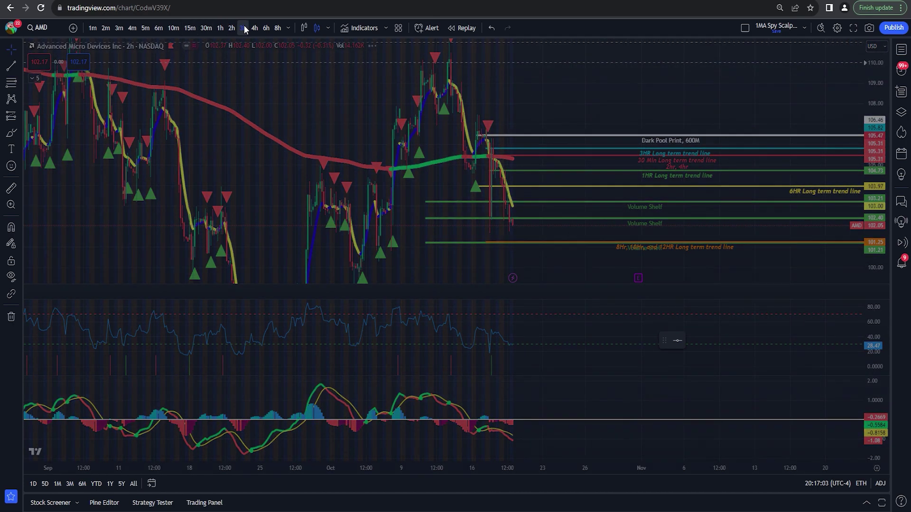
Step: Draw a rising trend line on the RSI pane extending past the latest bars
{"action": "left_click", "coordinate": [12, 65]}
{"action": "left_click", "coordinate": [479, 351]}
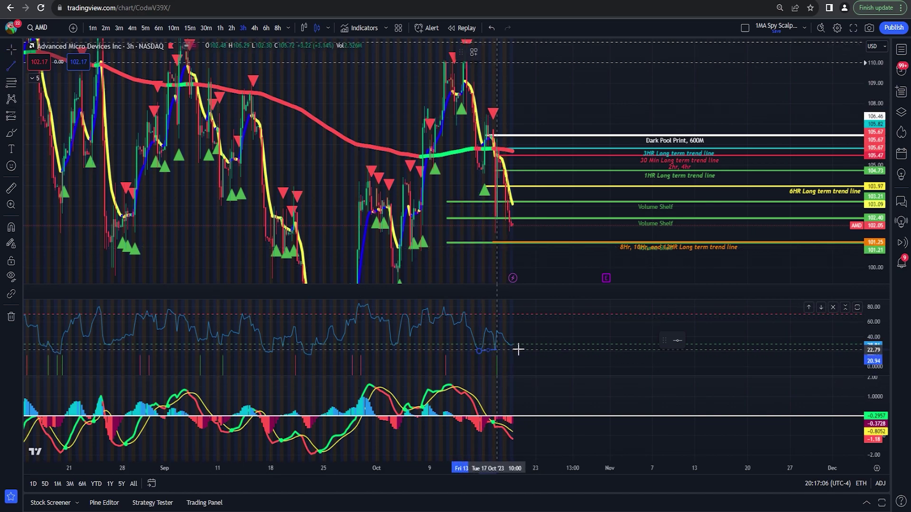
{"action": "left_click", "coordinate": [562, 344]}
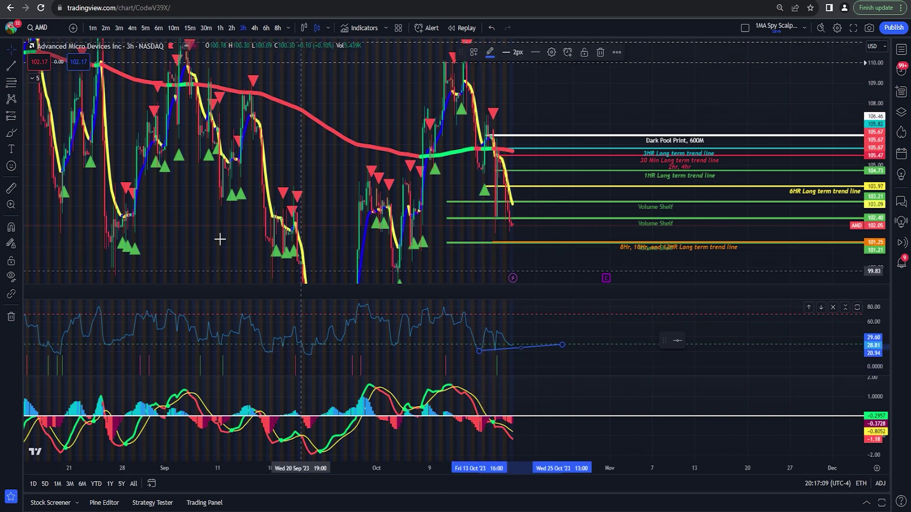
{"action": "key", "text": "alt+t"}
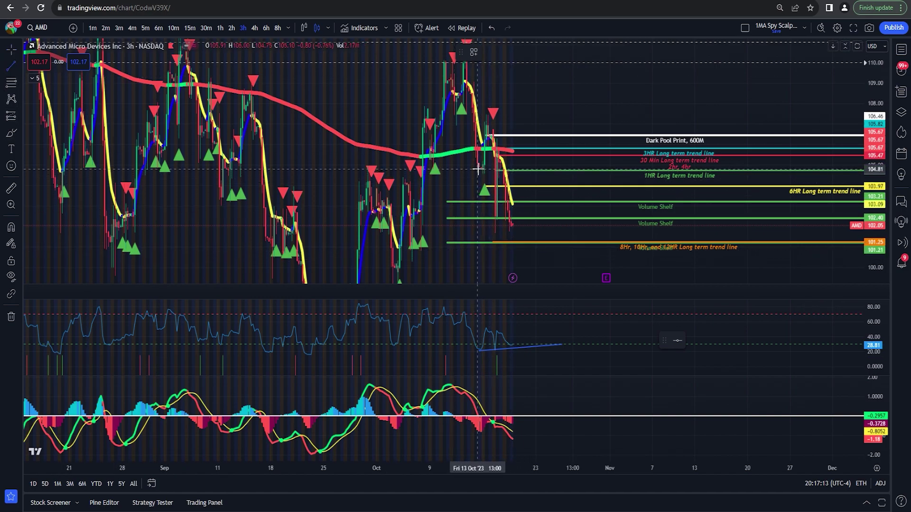
Step: Draw a falling trend line from the October high down toward 100
{"action": "left_click", "coordinate": [476, 168]}
{"action": "left_click", "coordinate": [528, 266]}
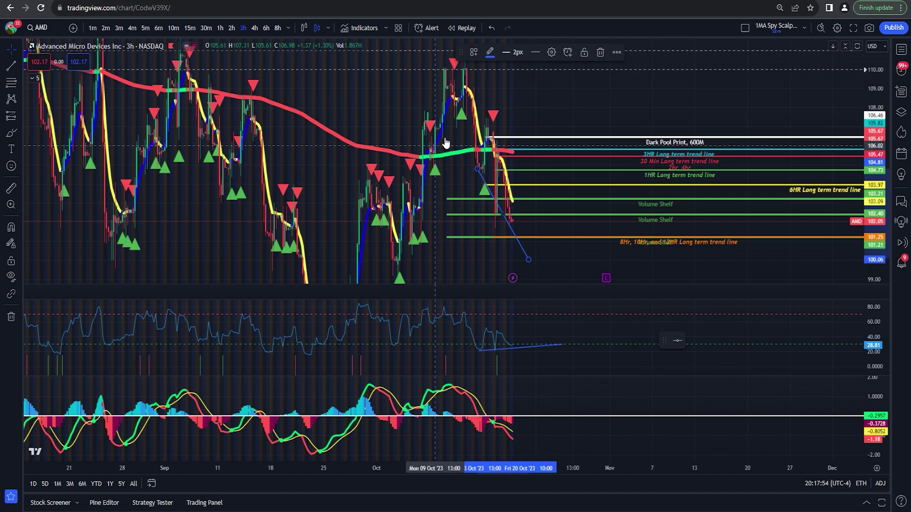
{"action": "left_click", "coordinate": [558, 113]}
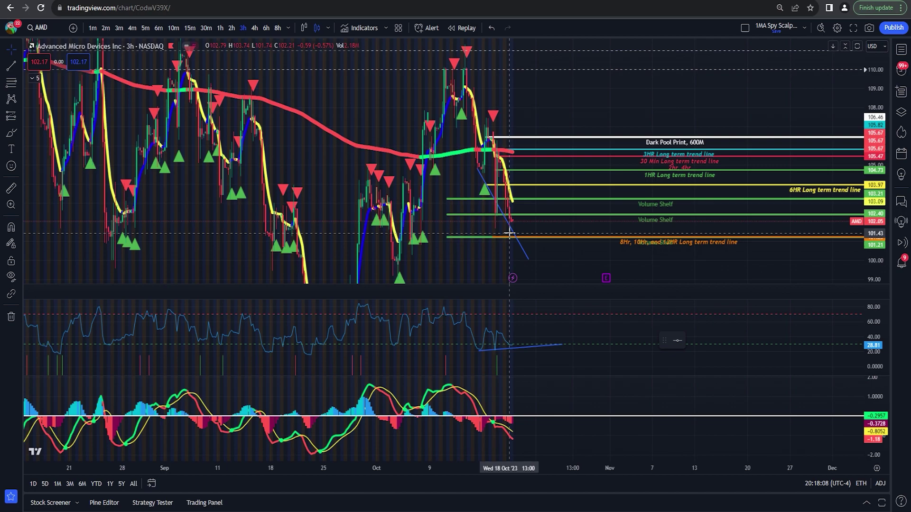
Step: Read AMD net gamma exposure values by strike on Quant Data, then switch tabs
{"action": "key", "text": "ctrl+Tab"}
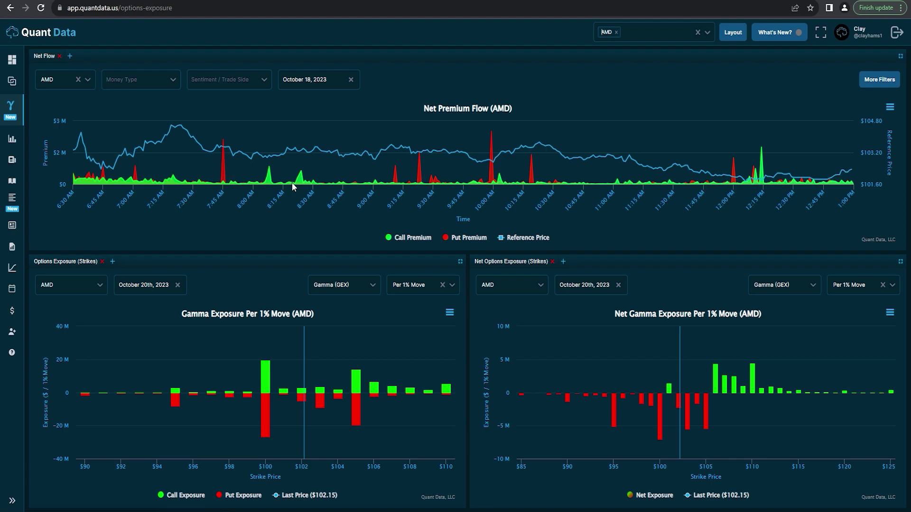
{"action": "mouse_move", "coordinate": [668, 423]}
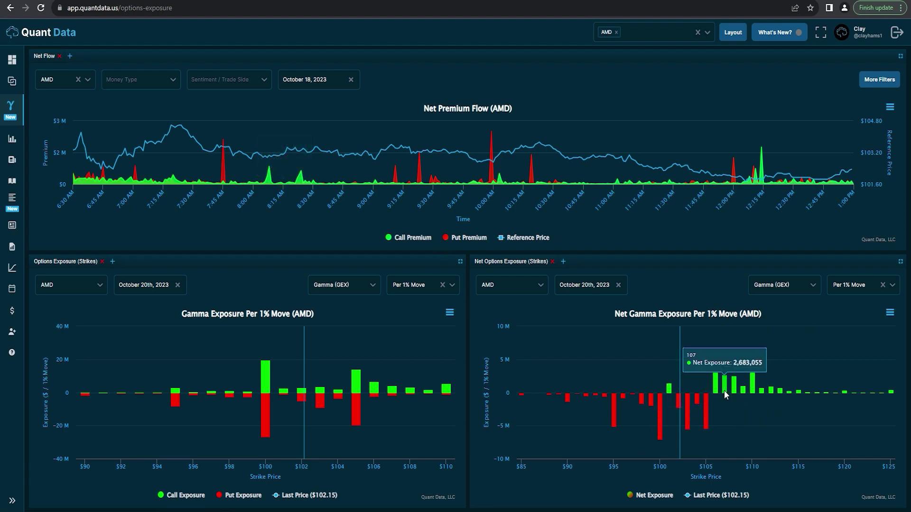
{"action": "mouse_move", "coordinate": [755, 391]}
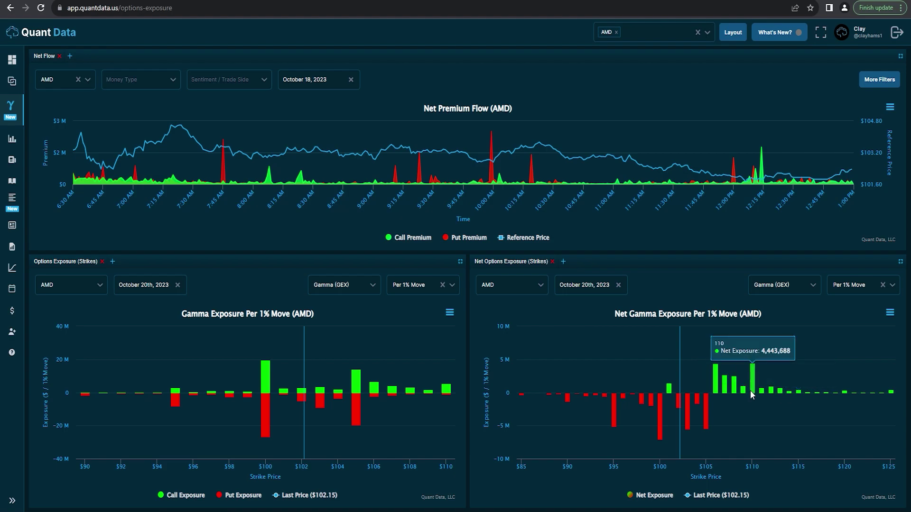
{"action": "mouse_move", "coordinate": [719, 388]}
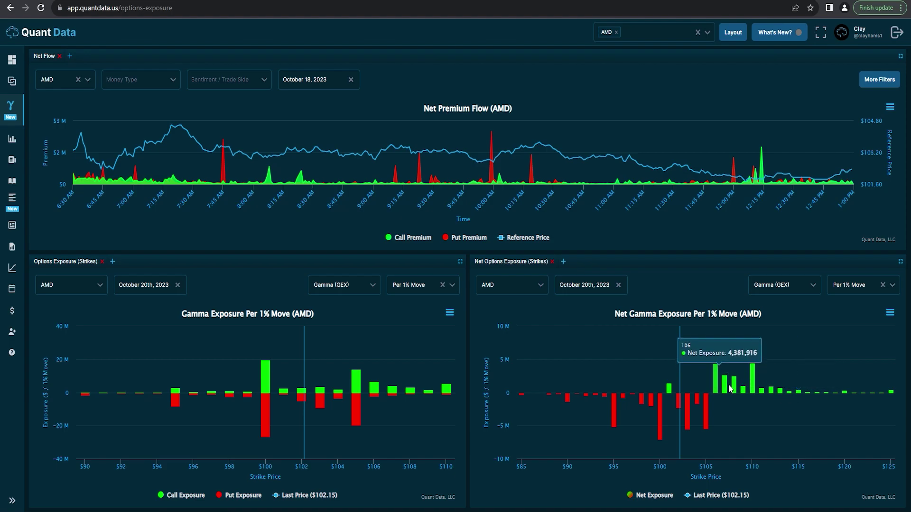
{"action": "mouse_move", "coordinate": [706, 405]}
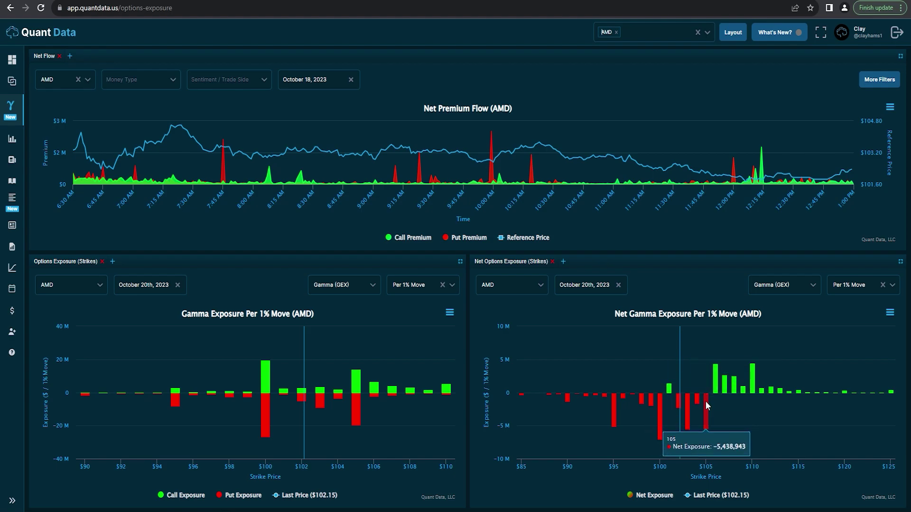
{"action": "mouse_move", "coordinate": [658, 404]}
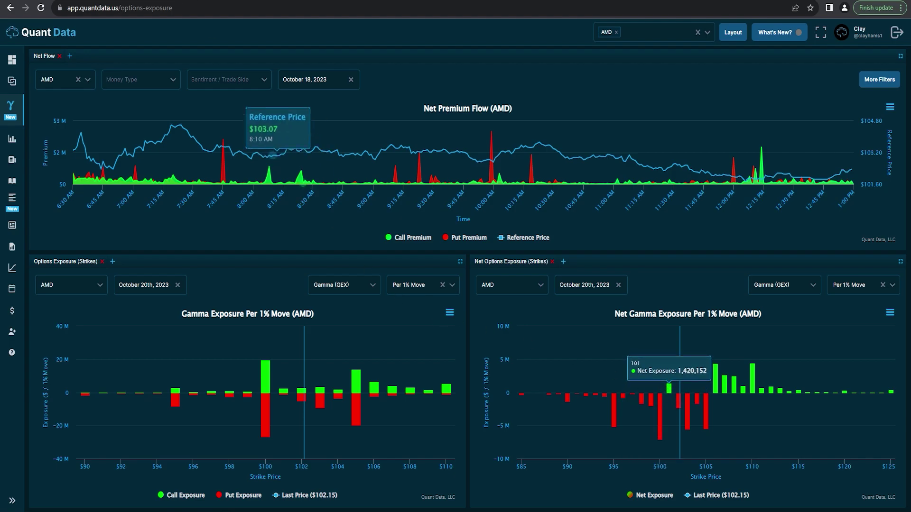
{"action": "key", "text": "ctrl+Tab"}
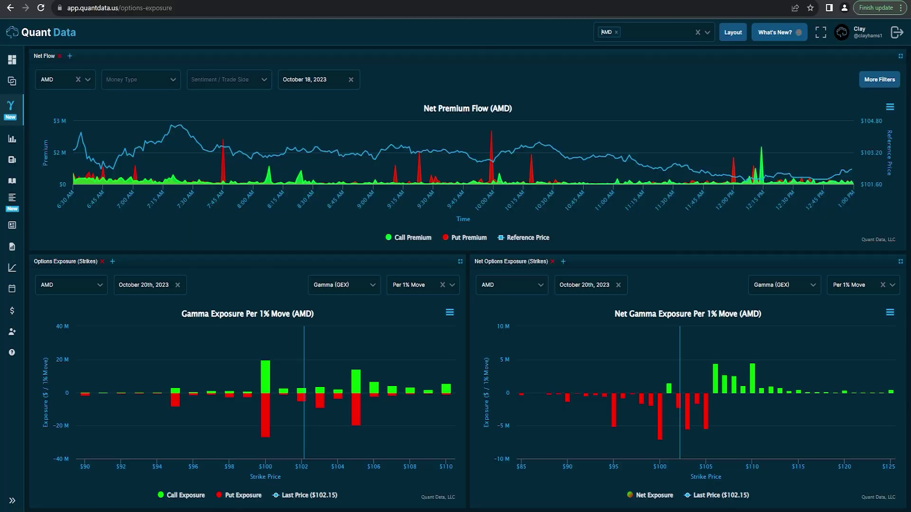
{"action": "key", "text": "ctrl+Tab"}
Step: Load the META symbol on the TradingView chart
{"action": "left_click", "coordinate": [183, 1]}
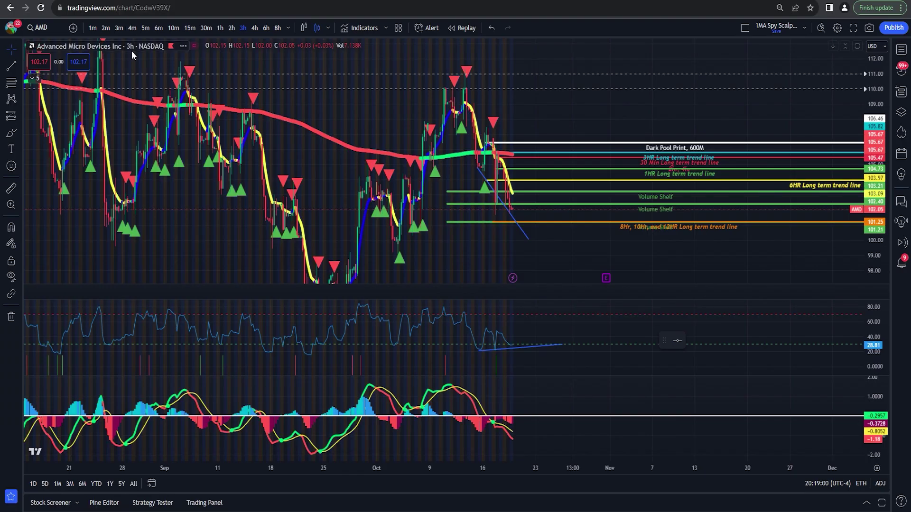
{"action": "left_click", "coordinate": [58, 29]}
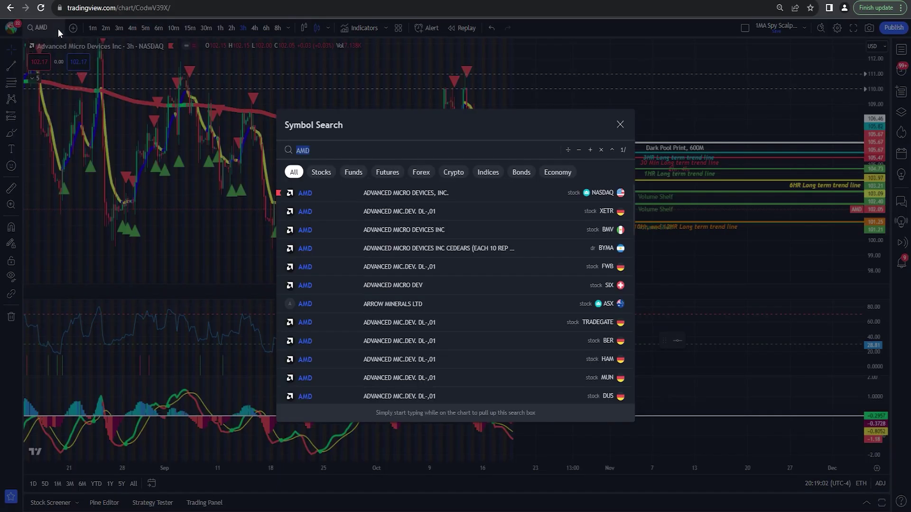
{"action": "type", "text": "META"}
{"action": "key", "text": "Return"}
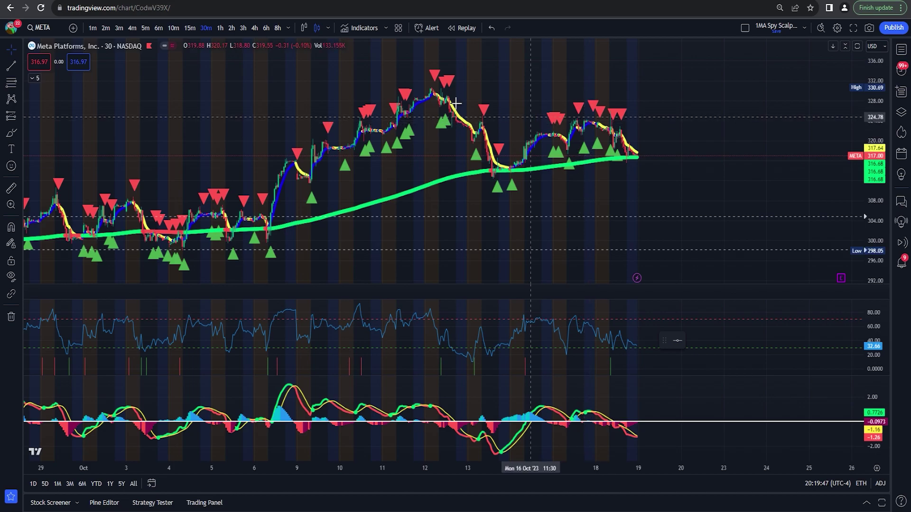
Step: Try 15m and 5m bars, settle on 10-minute bars and zoom in
{"action": "left_click", "coordinate": [189, 27]}
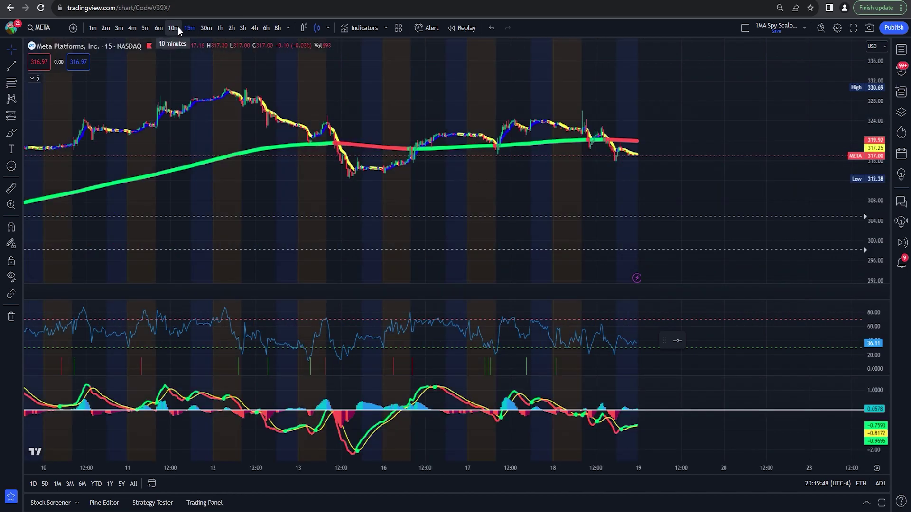
{"action": "left_click", "coordinate": [178, 27]}
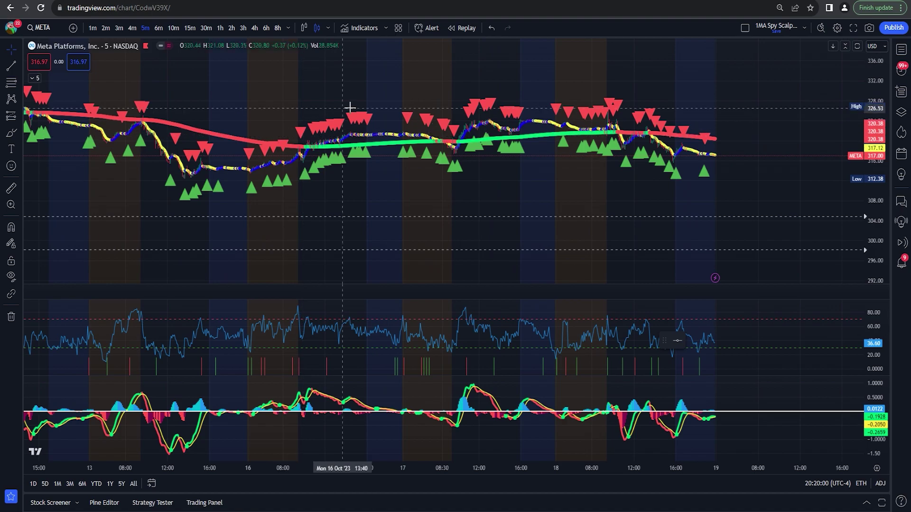
{"action": "key", "text": "5"}
{"action": "key", "text": "Return"}
{"action": "left_click", "coordinate": [173, 27]}
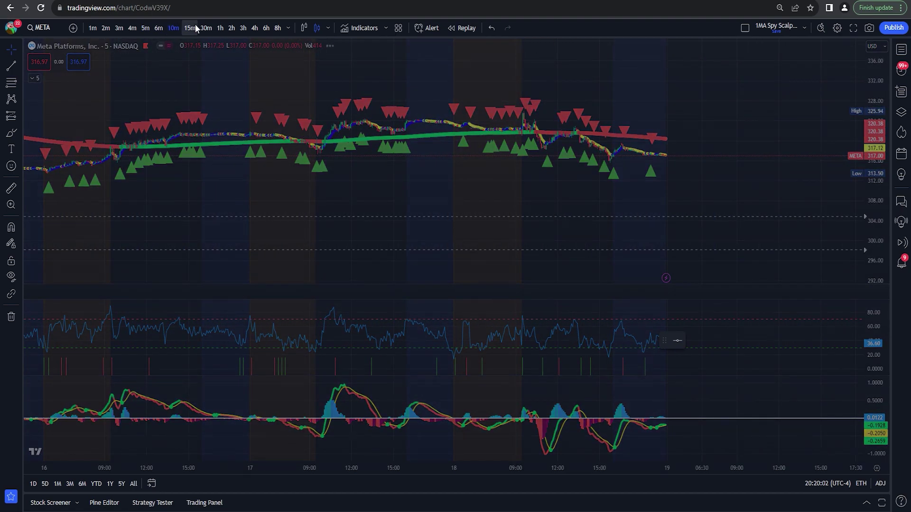
{"action": "scroll", "coordinate": [443, 101], "scroll_direction": "up", "scroll_amount": 2}
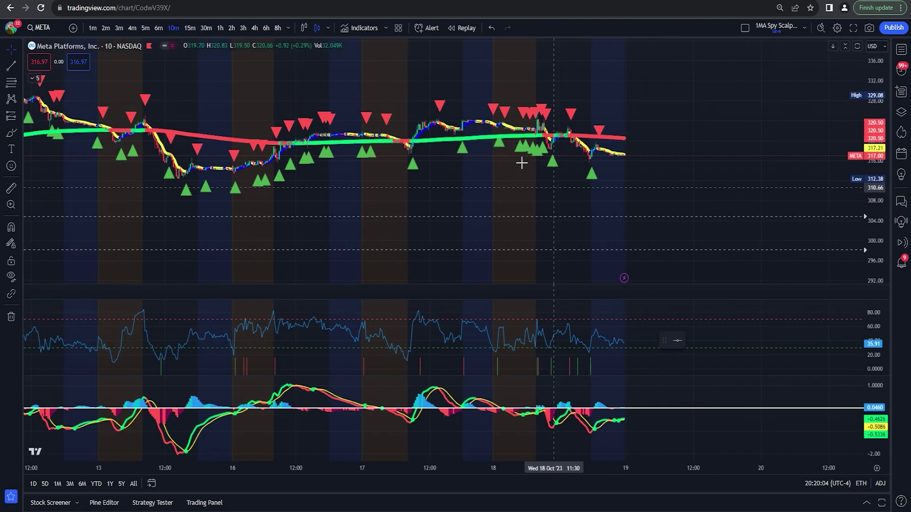
{"action": "scroll", "coordinate": [478, 168], "scroll_direction": "up", "scroll_amount": 2}
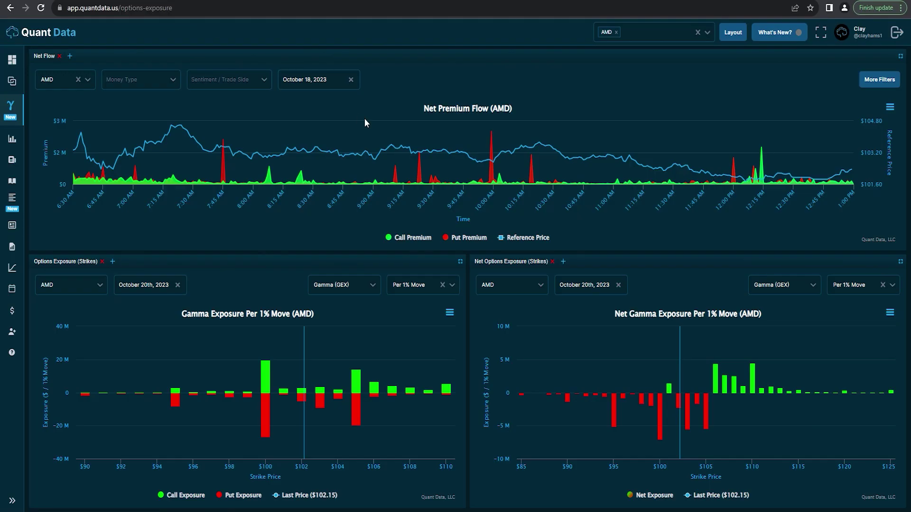
Step: Replace AMD with META in the Global Ticker Filter, then return to TradingView
{"action": "left_click", "coordinate": [617, 32]}
{"action": "type", "text": "meta"}
{"action": "left_click", "coordinate": [614, 50]}
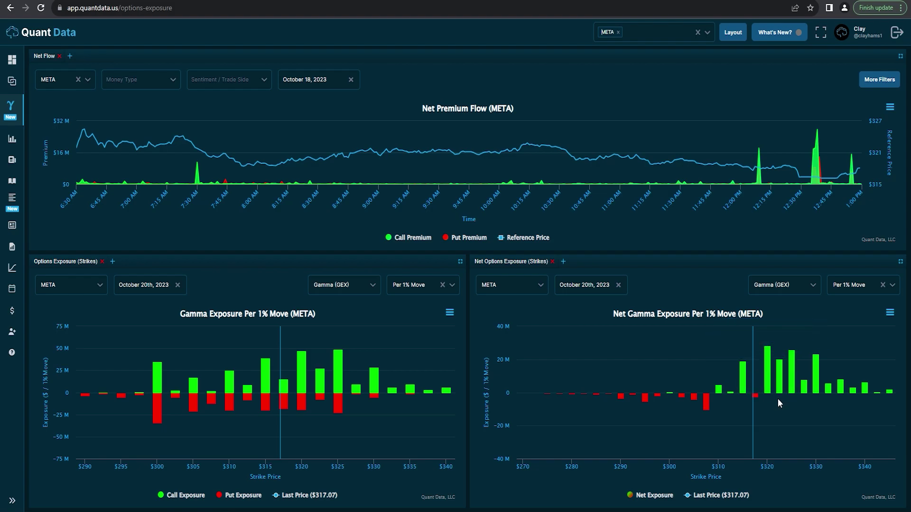
{"action": "mouse_move", "coordinate": [743, 387]}
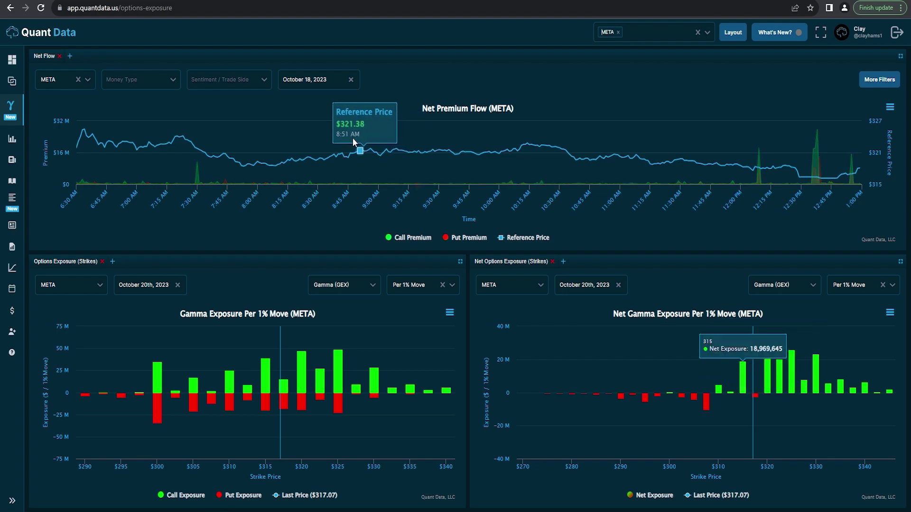
{"action": "key", "text": "ctrl+Tab"}
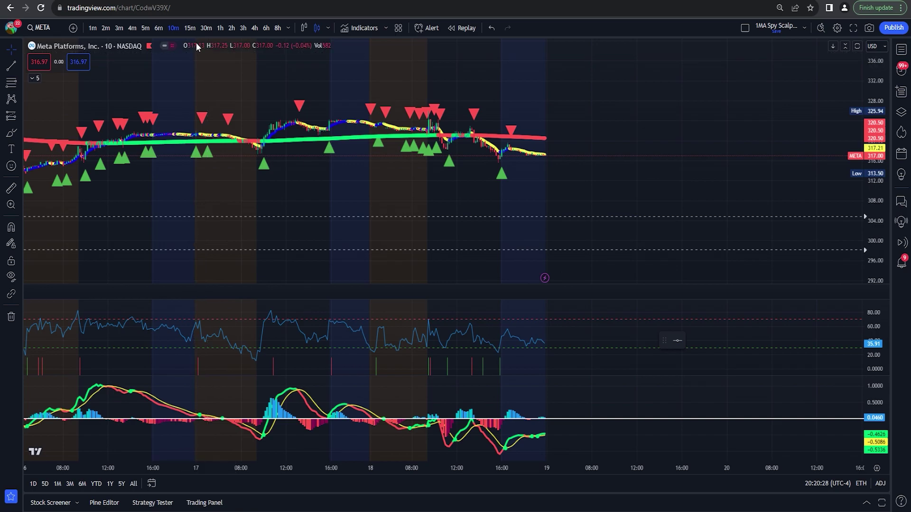
Step: On 30-minute bars, draw an RSI trend line 13–20 Oct and a price line from the 12 Oct high
{"action": "left_click", "coordinate": [205, 29]}
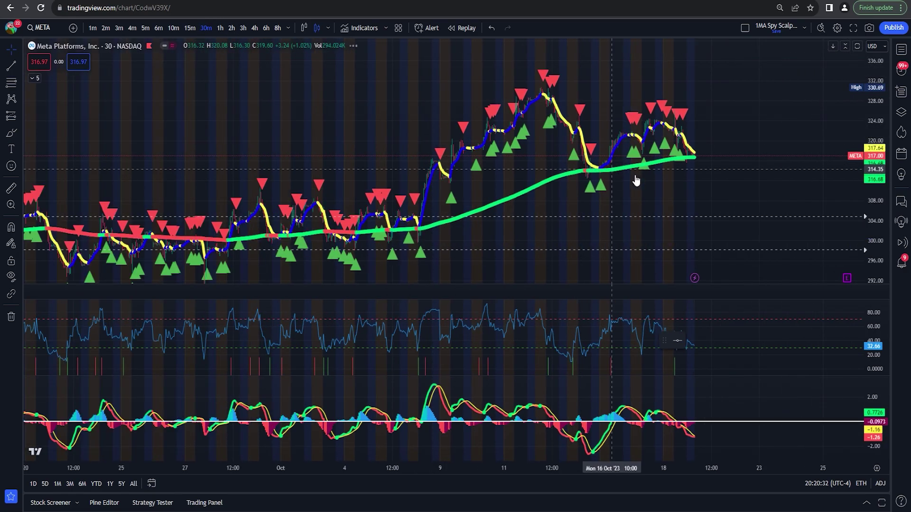
{"action": "mouse_move", "coordinate": [740, 219]}
{"action": "left_mouse_down"}
{"action": "mouse_move", "coordinate": [664, 236]}
{"action": "mouse_move", "coordinate": [598, 267]}
{"action": "left_mouse_up"}
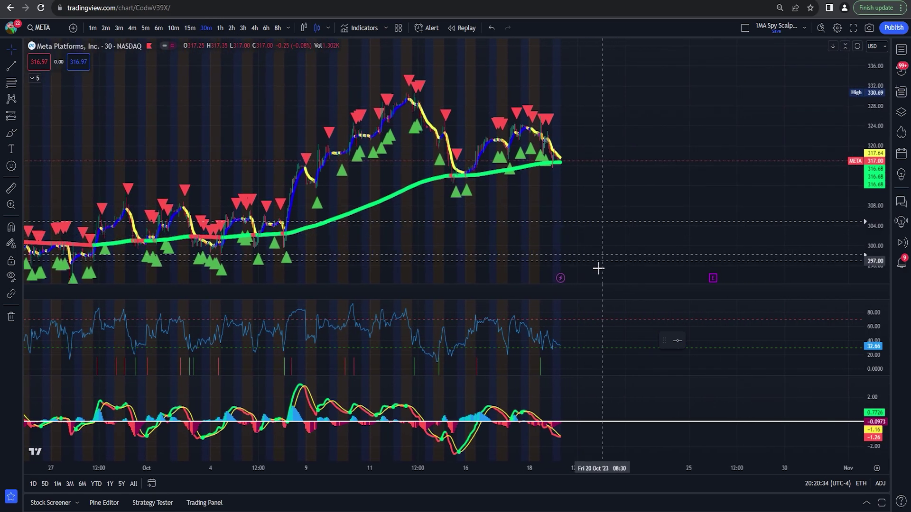
{"action": "left_click", "coordinate": [9, 66]}
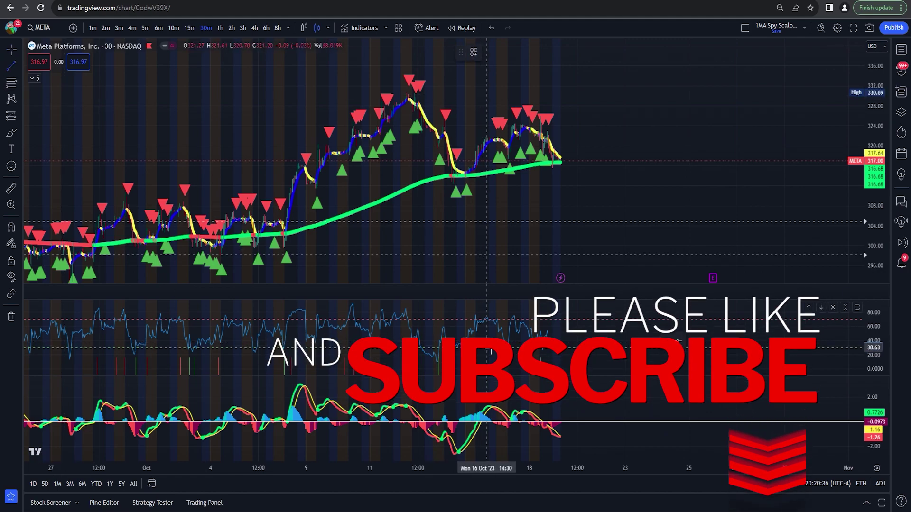
{"action": "left_click", "coordinate": [437, 363]}
{"action": "left_click", "coordinate": [600, 339]}
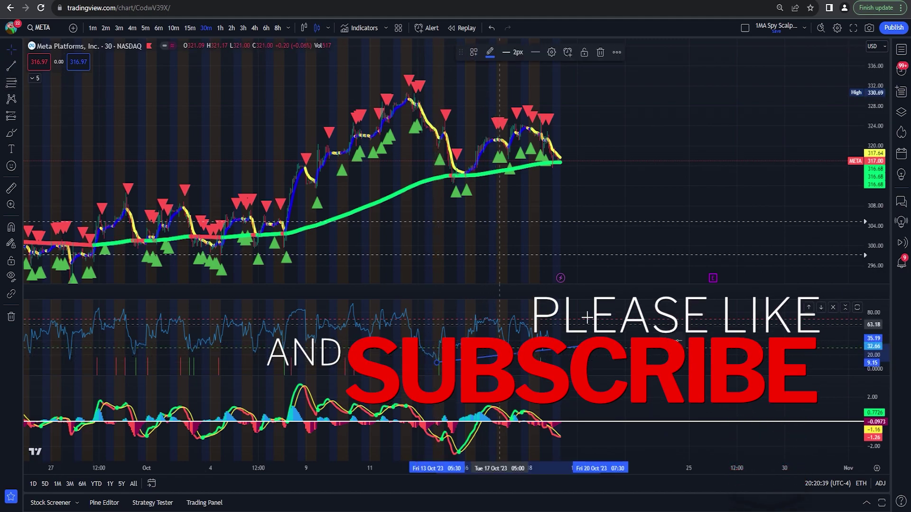
{"action": "left_click", "coordinate": [10, 66]}
{"action": "left_click", "coordinate": [420, 132]}
{"action": "left_click", "coordinate": [658, 205]}
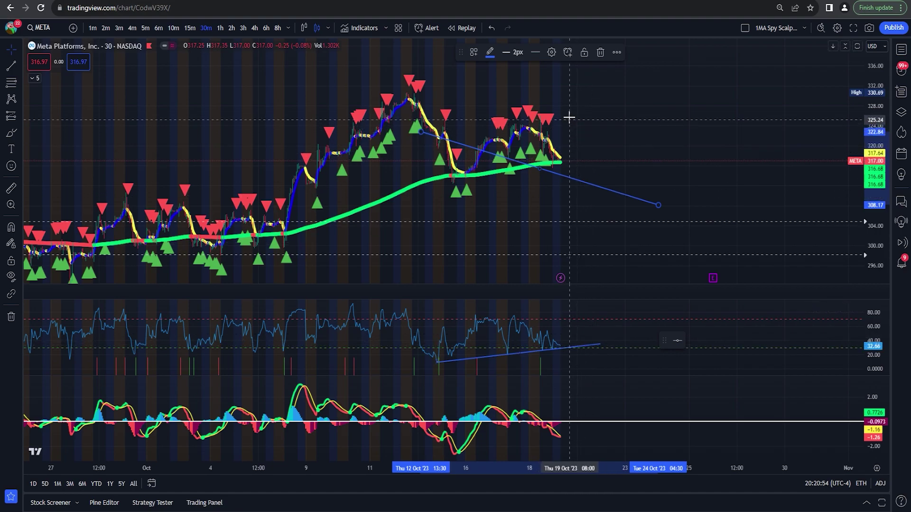
Step: Turn on the VRVP volume profile and switch to 2-hour bars
{"action": "left_click", "coordinate": [36, 78]}
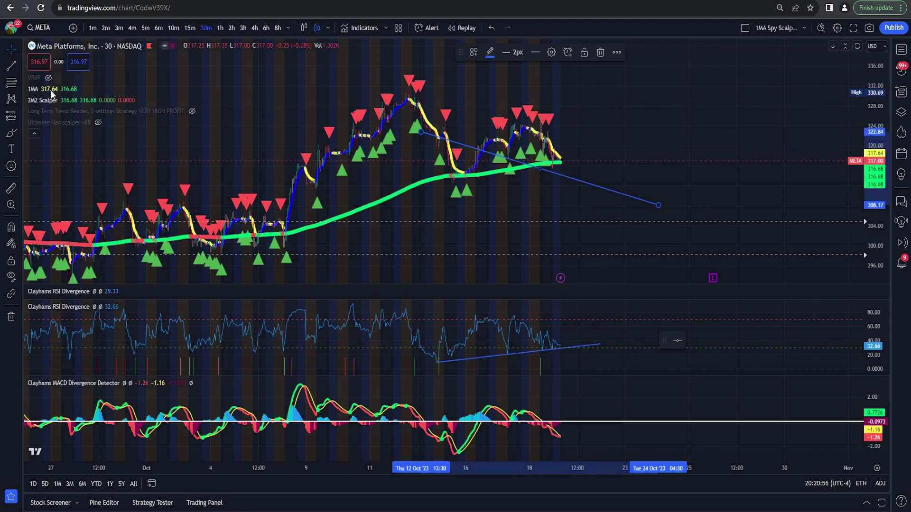
{"action": "left_click", "coordinate": [48, 79]}
{"action": "left_click", "coordinate": [34, 134]}
{"action": "left_click", "coordinate": [231, 27]}
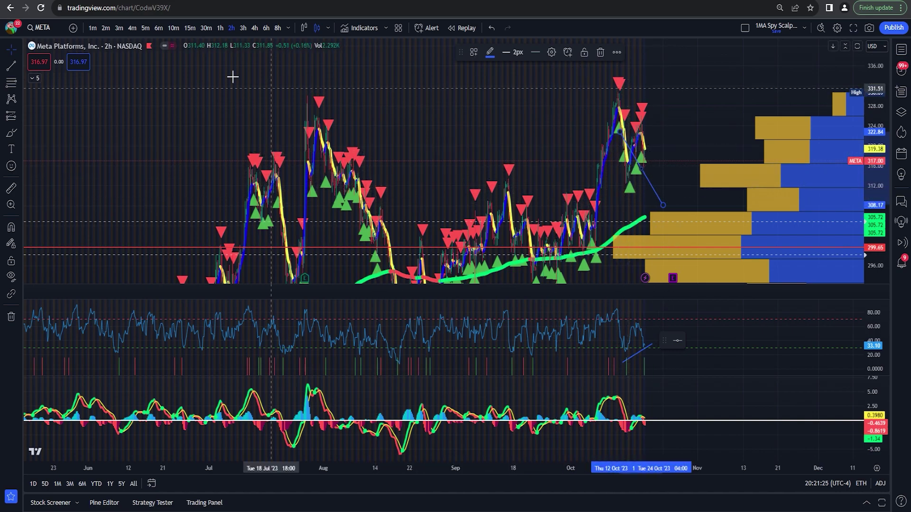
Step: Cycle META through 30m and 15m bars, ending on 1-hour bars
{"action": "left_click", "coordinate": [205, 28]}
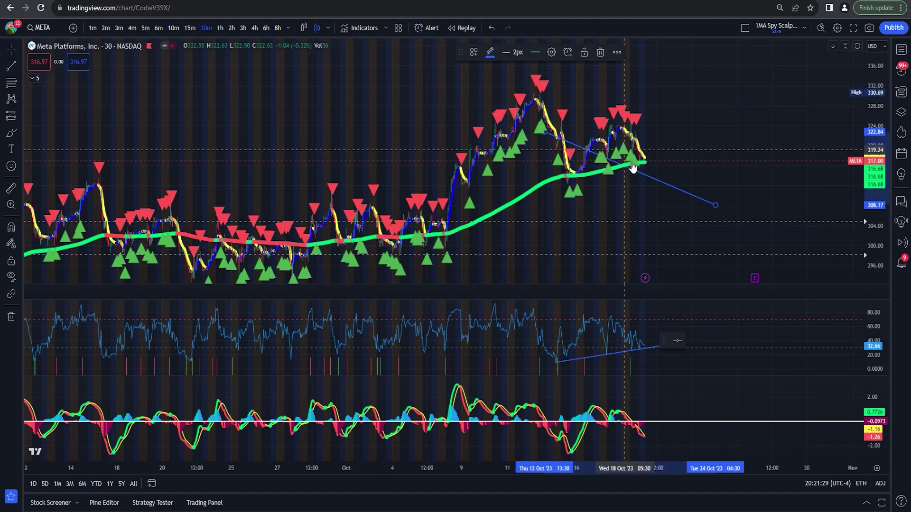
{"action": "left_click", "coordinate": [186, 28]}
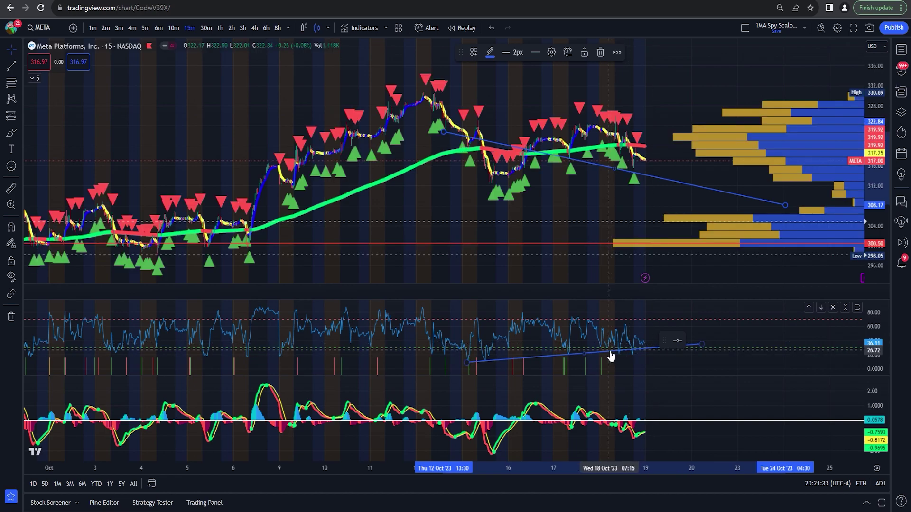
{"action": "left_click", "coordinate": [206, 28]}
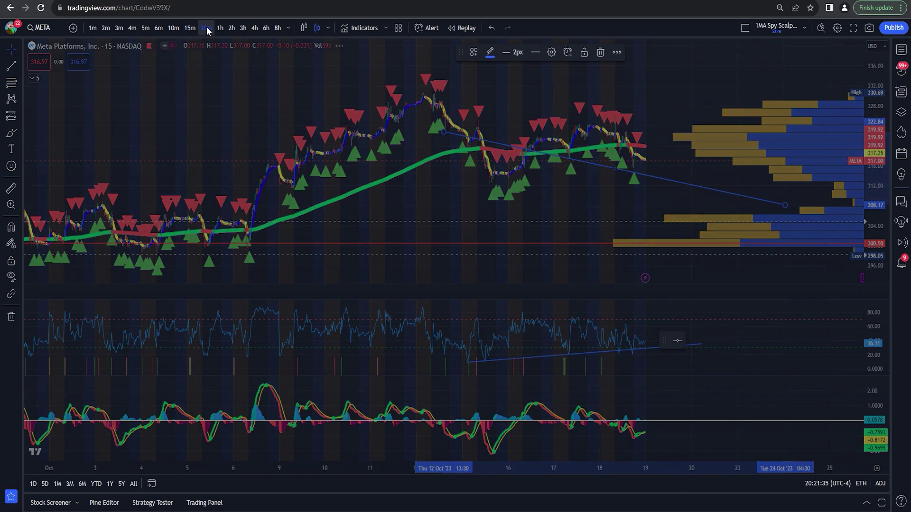
{"action": "left_click", "coordinate": [218, 29]}
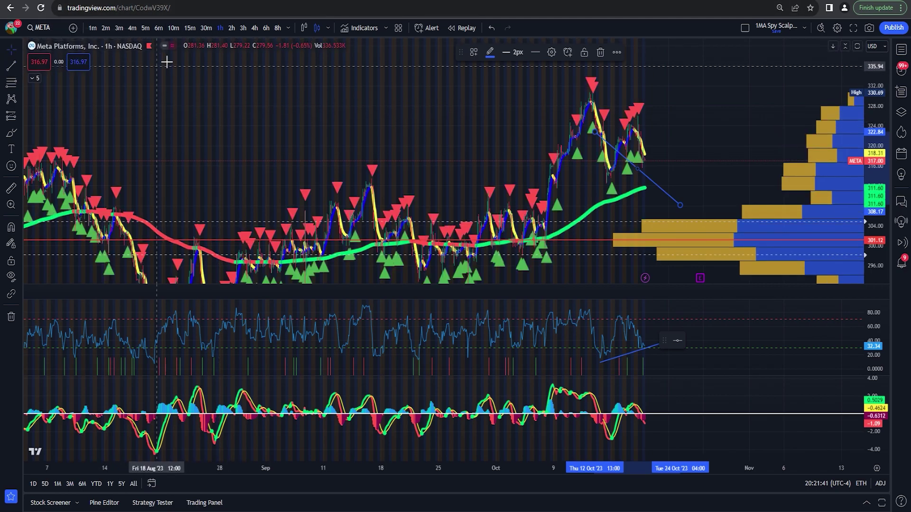
Step: Load the TSLA symbol on the chart and zoom in
{"action": "left_click", "coordinate": [53, 26]}
{"action": "type", "text": "TSLA"}
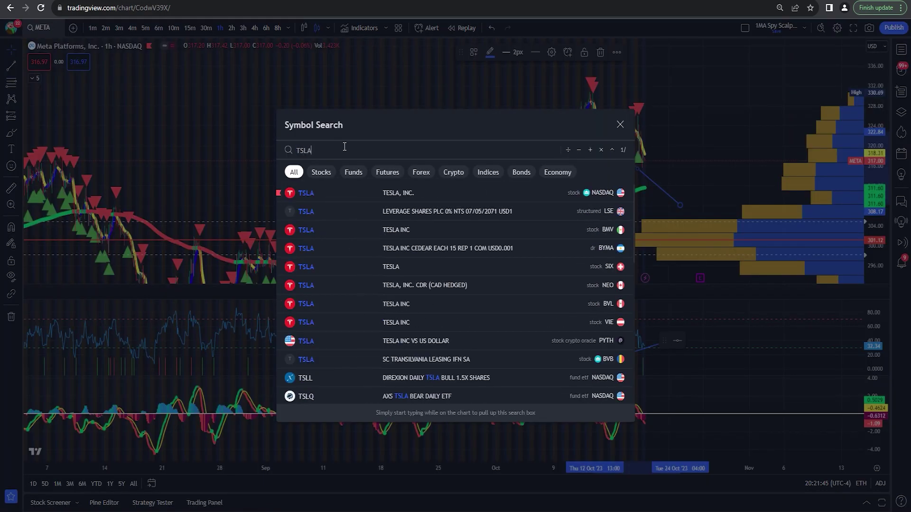
{"action": "key", "text": "Return"}
{"action": "scroll", "coordinate": [447, 222], "scroll_direction": "up", "scroll_amount": 2}
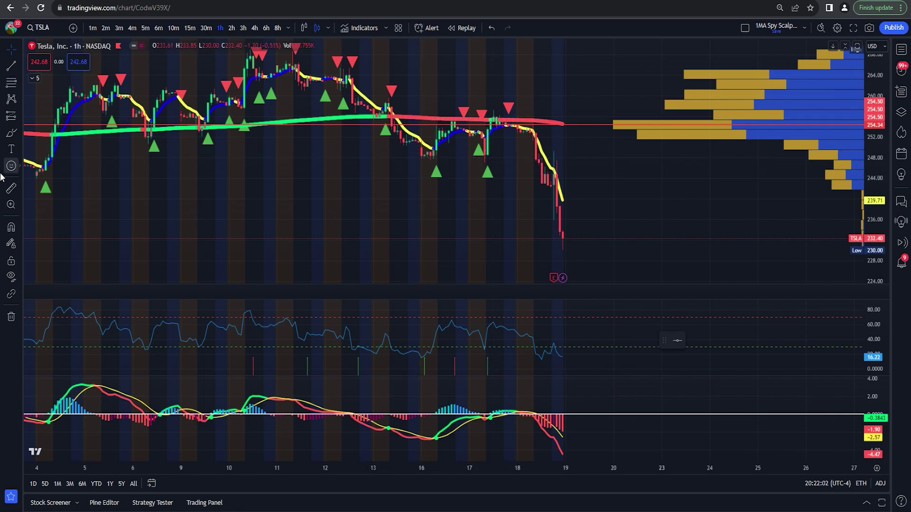
Step: Measure the rise from the 16 Oct low, then clear the measurement
{"action": "left_click", "coordinate": [12, 189]}
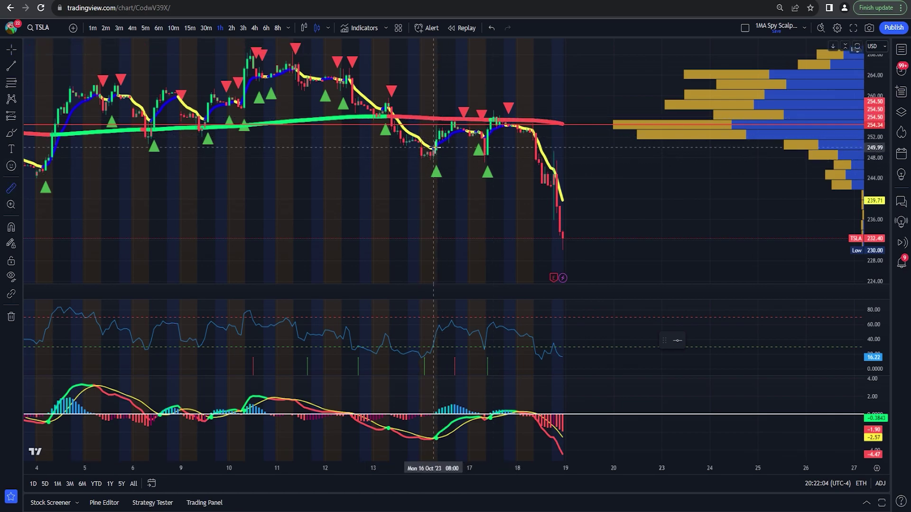
{"action": "left_click", "coordinate": [435, 149]}
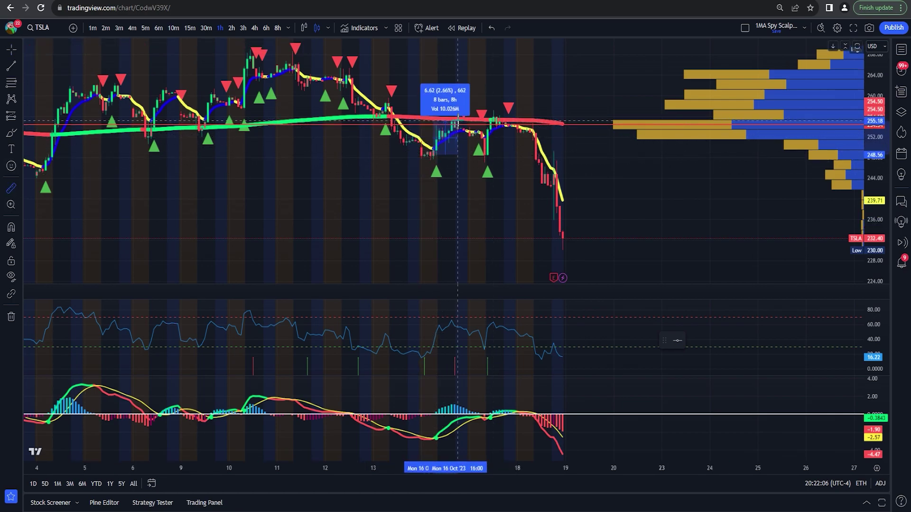
{"action": "left_click", "coordinate": [499, 111]}
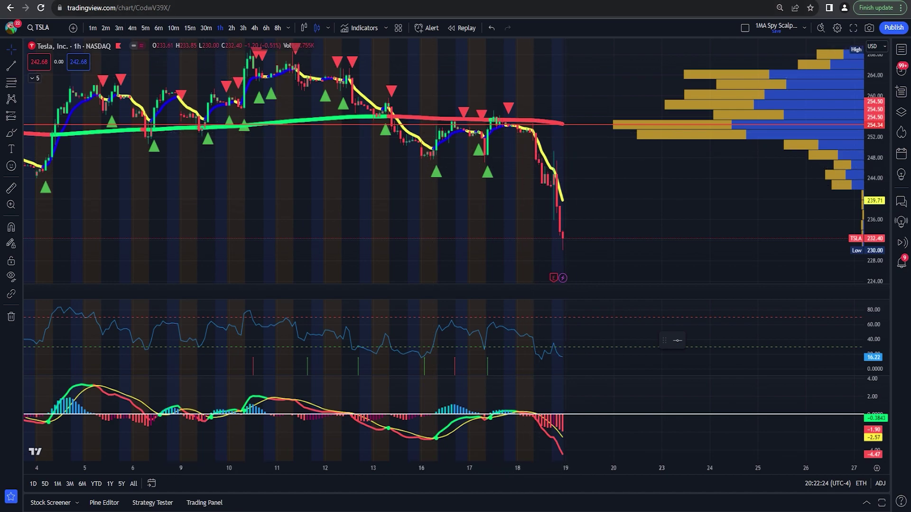
Step: Swap META for TSLA in Quant Data's ticker filter and return to TradingView
{"action": "key", "text": "ctrl+Tab"}
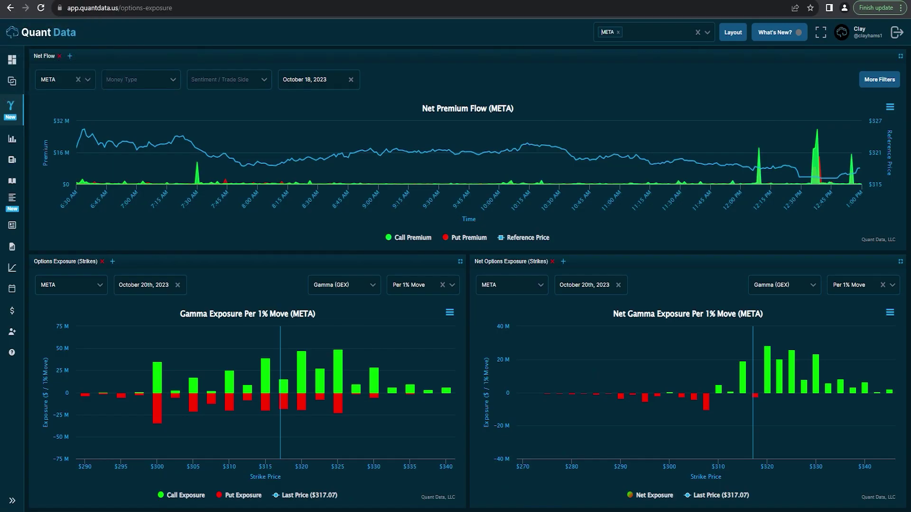
{"action": "left_click", "coordinate": [618, 32]}
{"action": "type", "text": "tsla"}
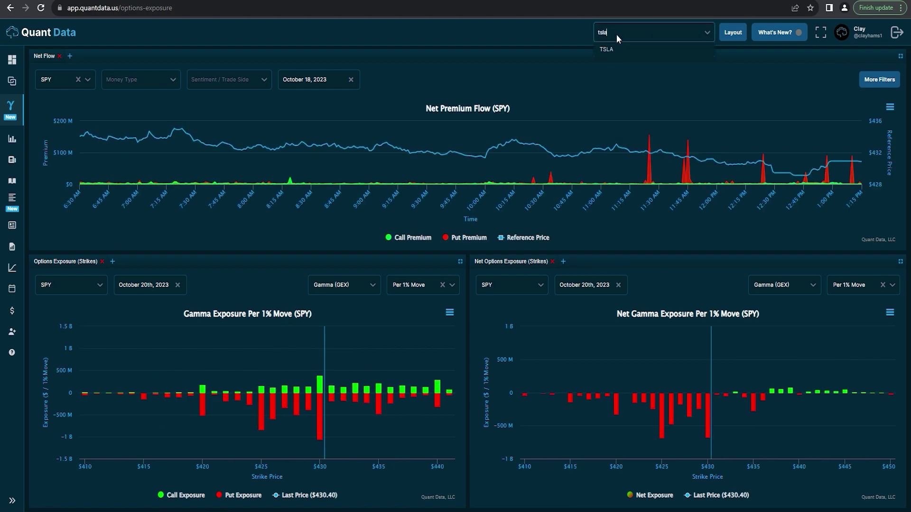
{"action": "left_click", "coordinate": [615, 50]}
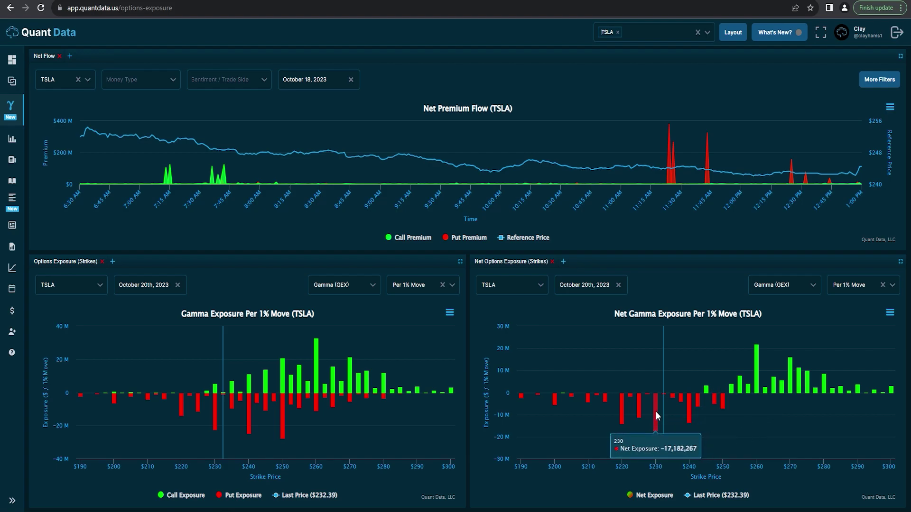
{"action": "key", "text": "ctrl+Tab"}
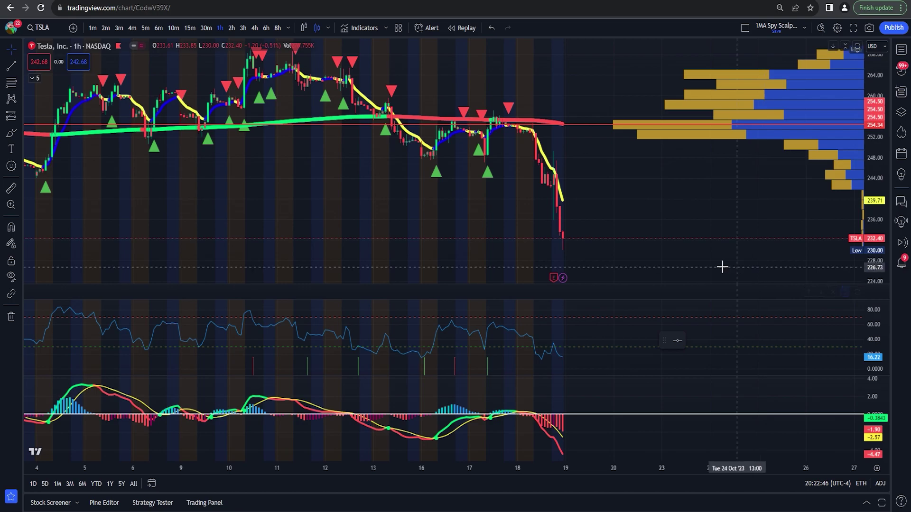
Step: View TSLA on 10-minute candles, then return to 1-hour candles
{"action": "left_click", "coordinate": [174, 29]}
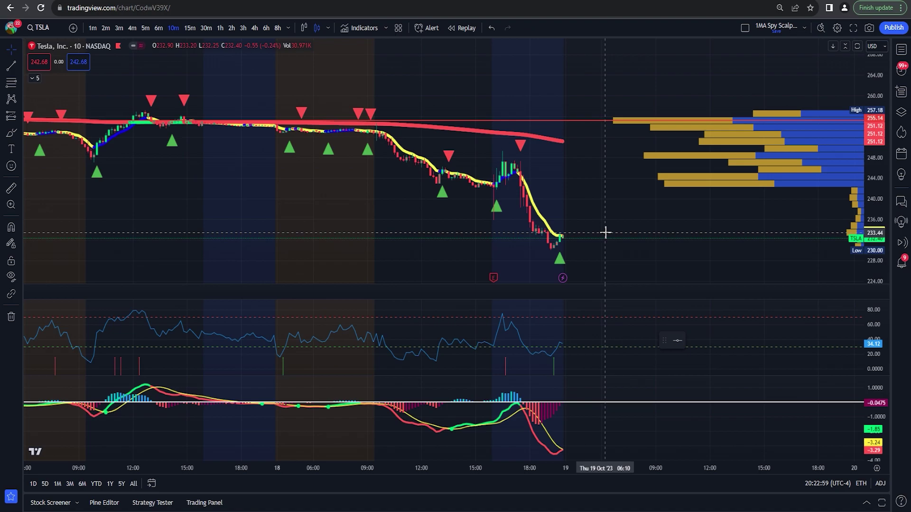
{"action": "mouse_move", "coordinate": [493, 279]}
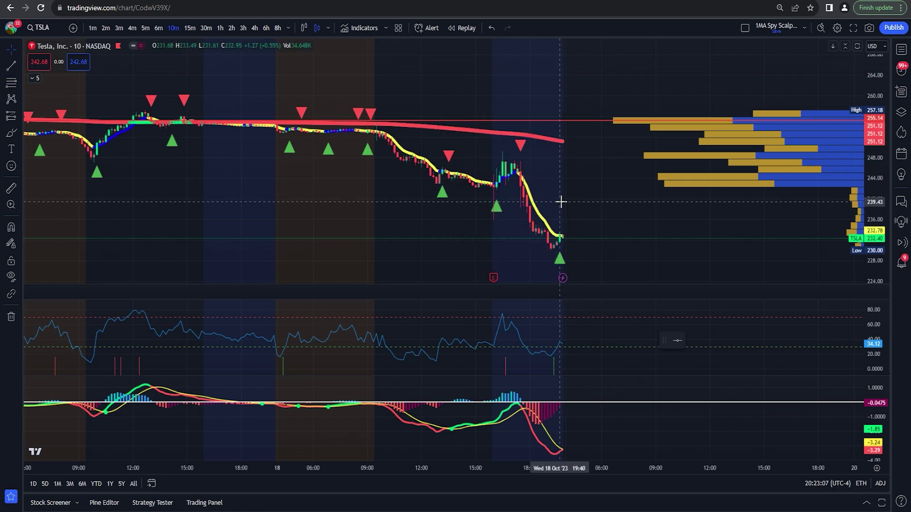
{"action": "left_click", "coordinate": [220, 28]}
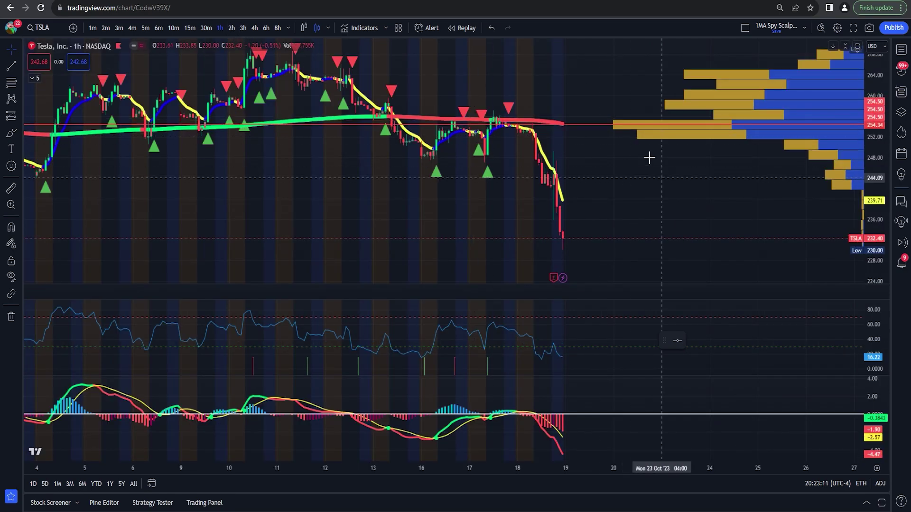
Step: Change the charted symbol to GOOGL
{"action": "left_click", "coordinate": [34, 21]}
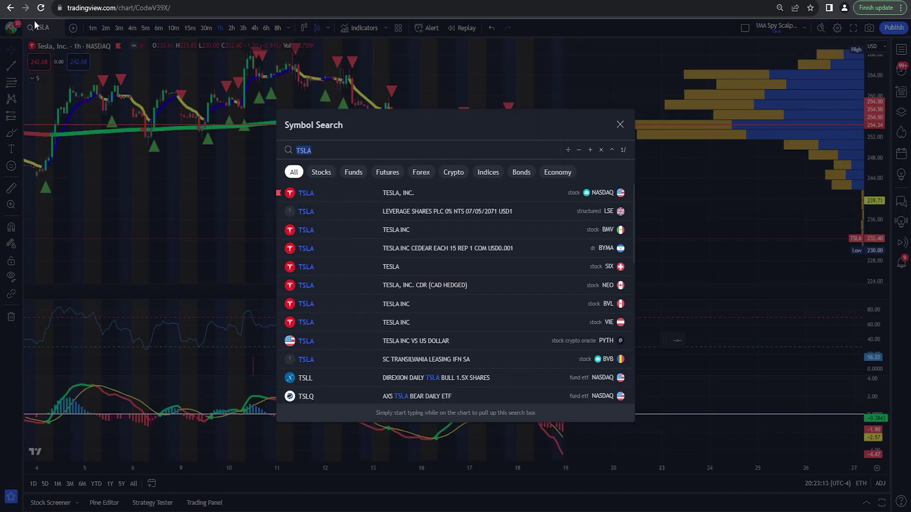
{"action": "type", "text": "GOOGL"}
{"action": "key", "text": "Return"}
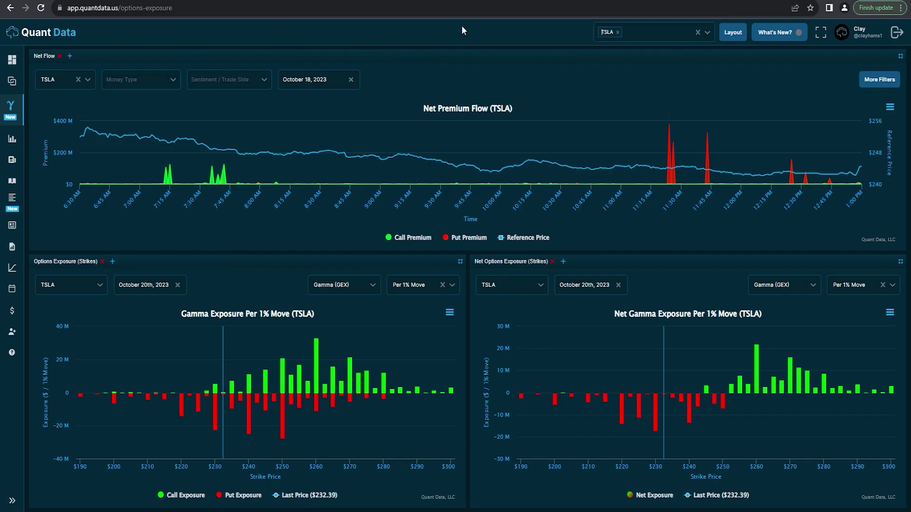
Step: Glance at the Quant Data GOOGL dashboard near $138, then return to the TradingView GOOGL 1-hour chart
{"action": "mouse_move", "coordinate": [753, 363]}
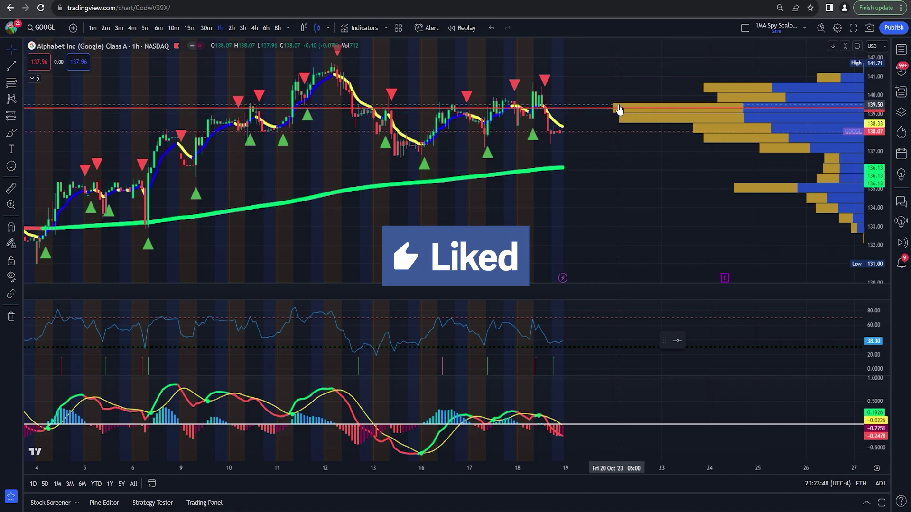
{"action": "left_click", "coordinate": [206, 29]}
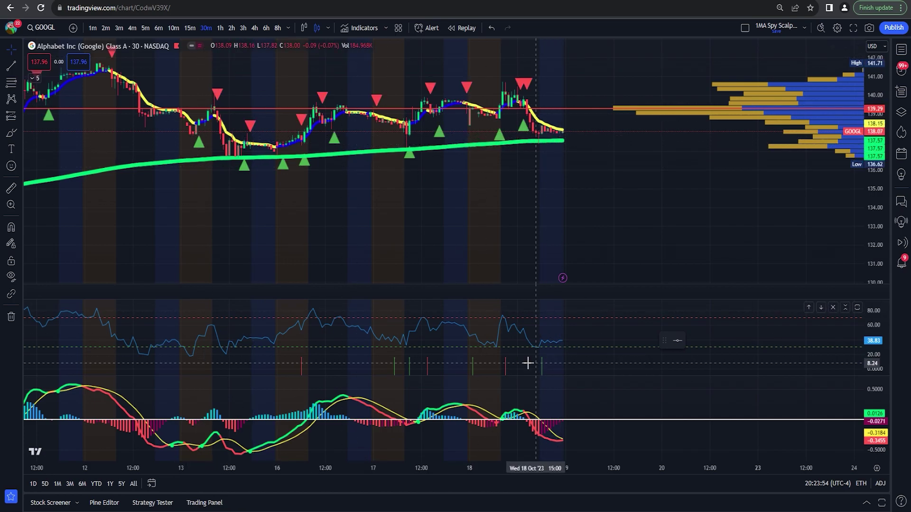
{"action": "left_click", "coordinate": [192, 33]}
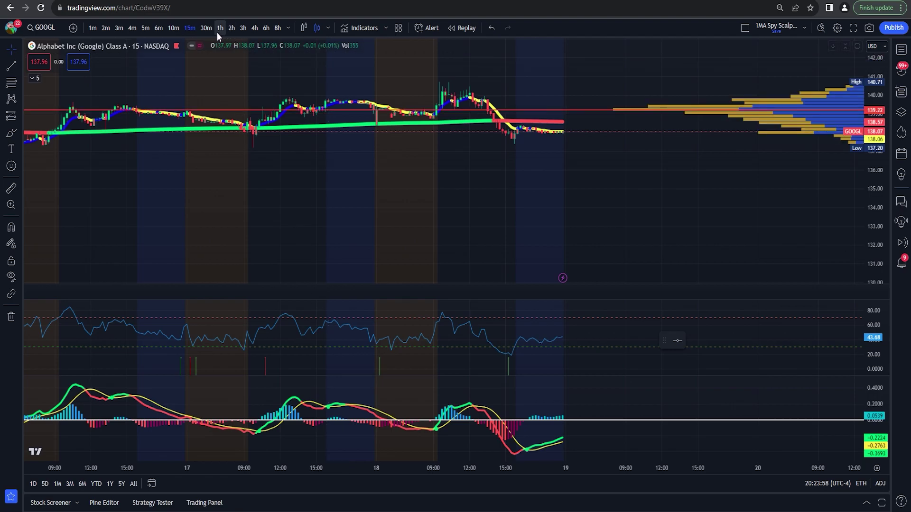
{"action": "left_click", "coordinate": [172, 29]}
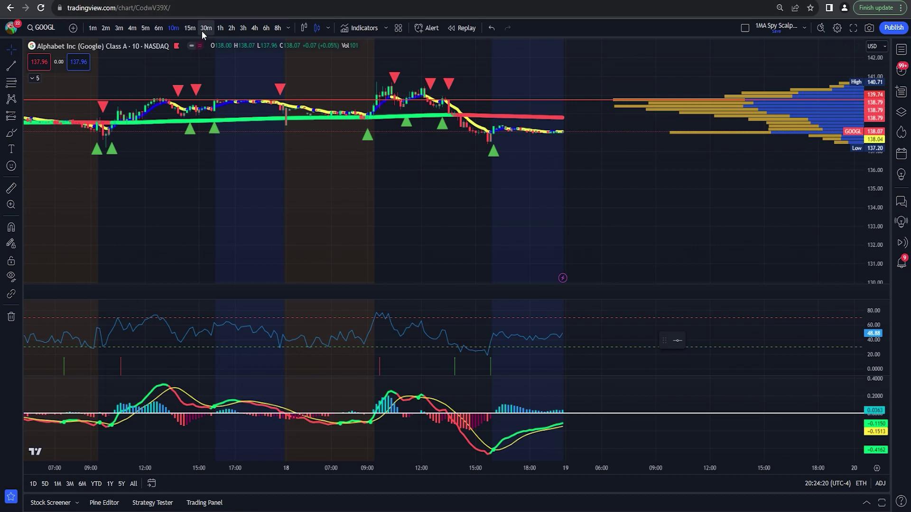
{"action": "left_click", "coordinate": [231, 28]}
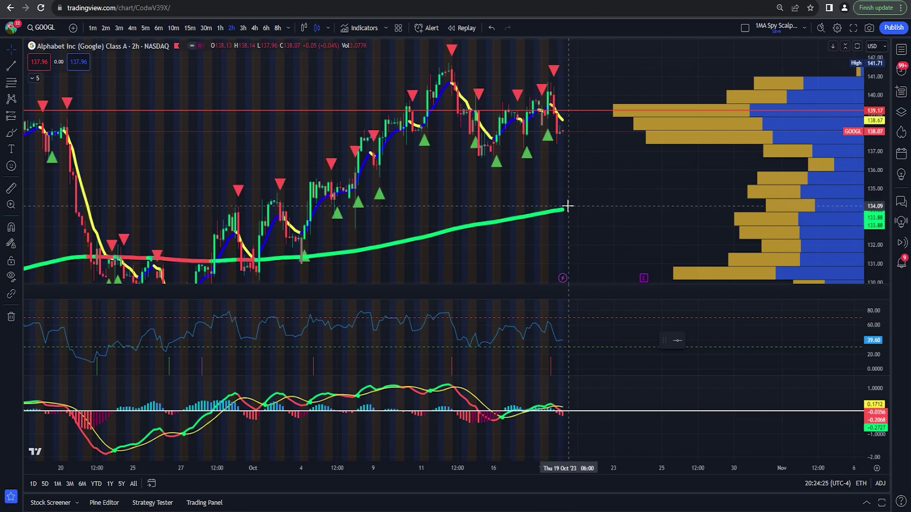
{"action": "left_click", "coordinate": [220, 28]}
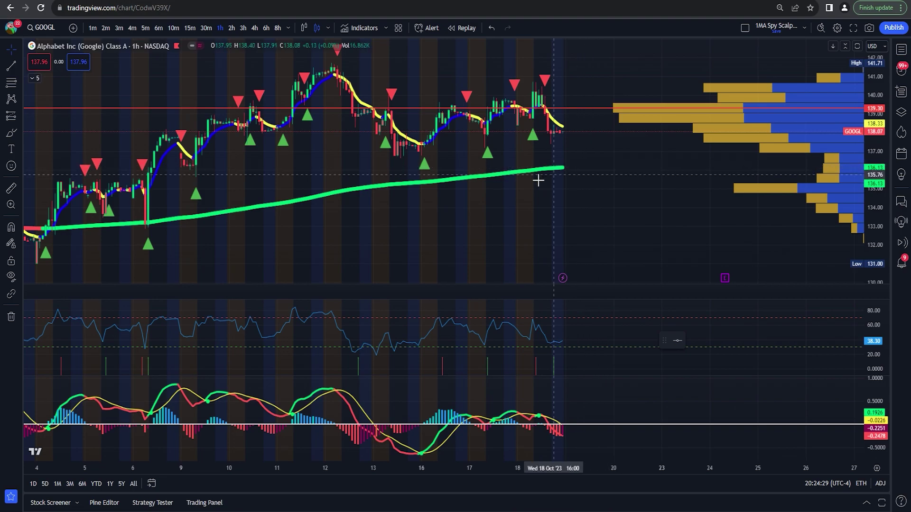
{"action": "left_click_drag", "start_coordinate": [147, 222], "coordinate": [361, 188]}
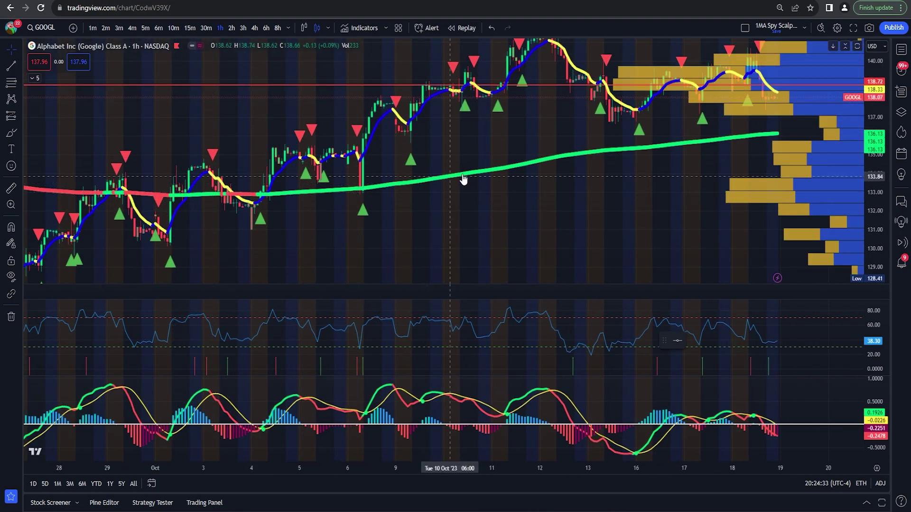
{"action": "left_click_drag", "start_coordinate": [545, 189], "coordinate": [338, 199]}
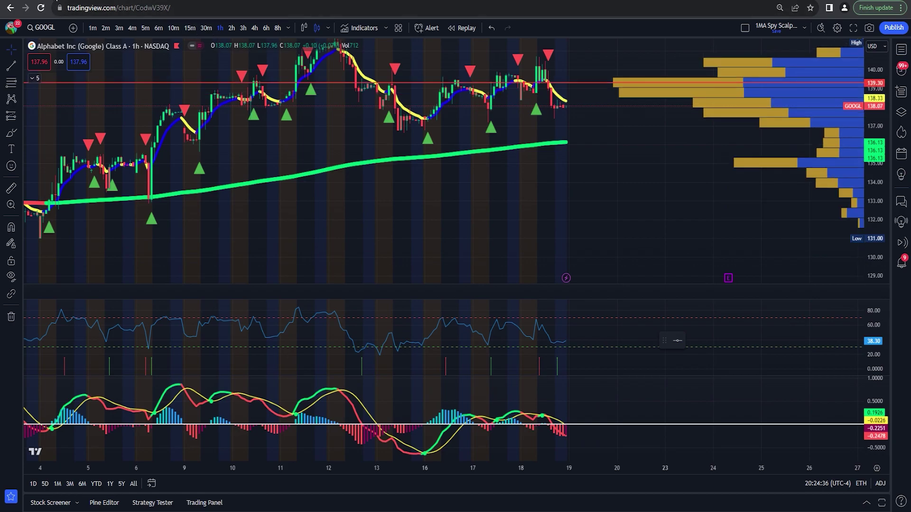
{"action": "left_click", "coordinate": [44, 27]}
Step: Load the Eli Lilly (LLY) chart via Symbol Search and view it on 6-hour candles
{"action": "type", "text": "LLY"}
{"action": "key", "text": "Return"}
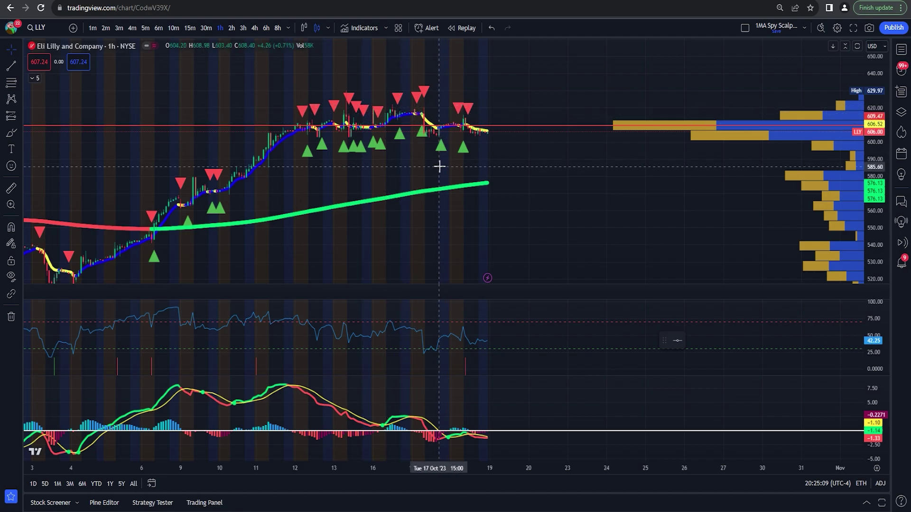
{"action": "left_click", "coordinate": [270, 30]}
{"action": "mouse_move", "coordinate": [559, 279]}
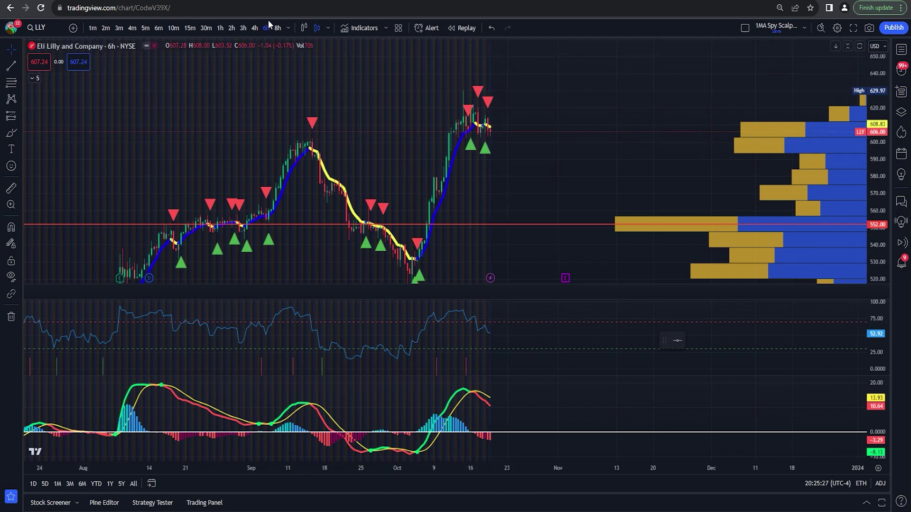
Step: Compare LLY on 4-hour and 6-hour candles, then move to the 8-hour interval
{"action": "left_click", "coordinate": [255, 28]}
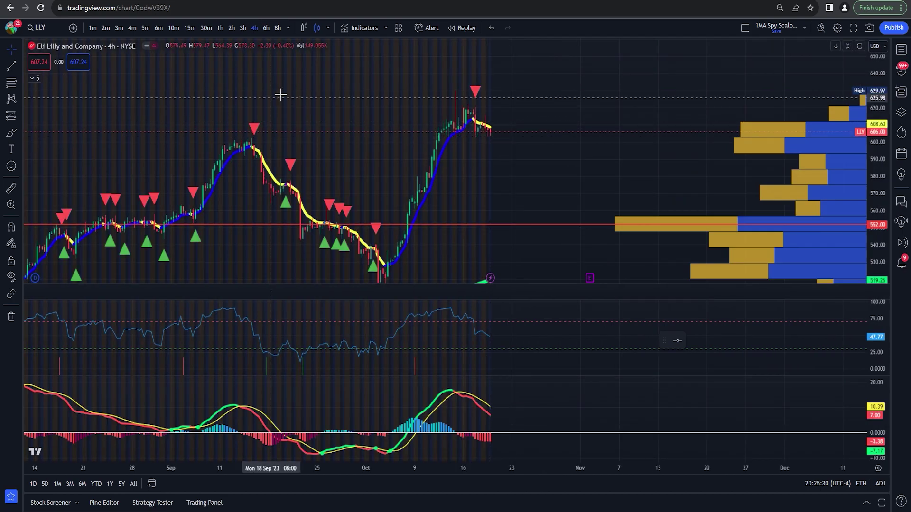
{"action": "scroll", "coordinate": [366, 147], "scroll_direction": "left", "scroll_amount": 3}
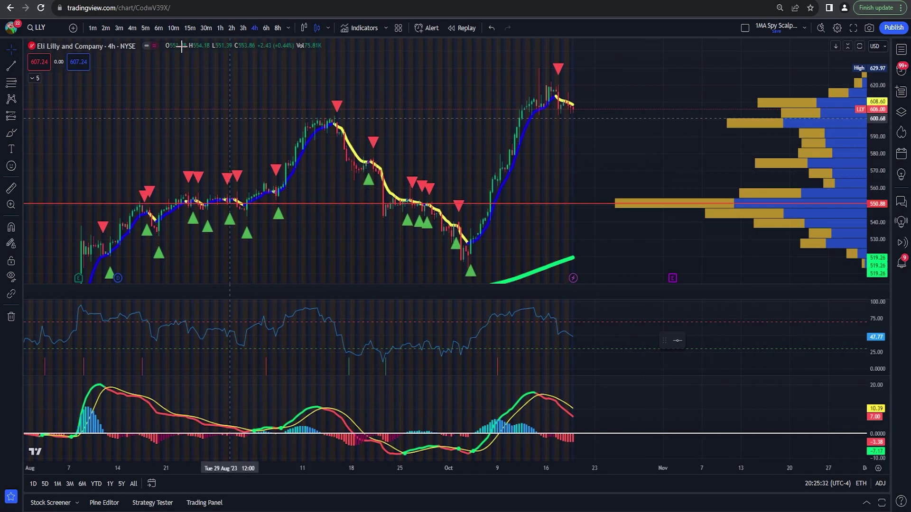
{"action": "left_click", "coordinate": [265, 30]}
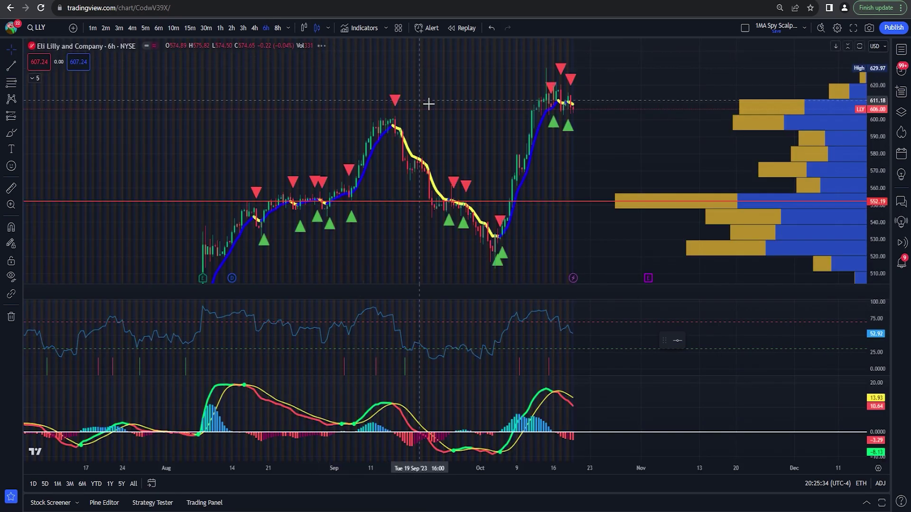
{"action": "left_click", "coordinate": [277, 28]}
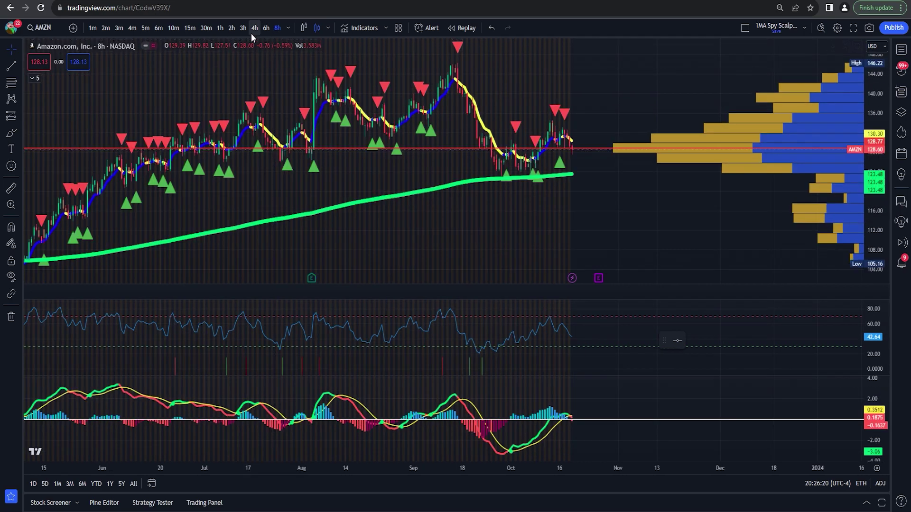
Step: Review AMZN on 1-hour, 30-minute and 15-minute candles
{"action": "left_click", "coordinate": [217, 30]}
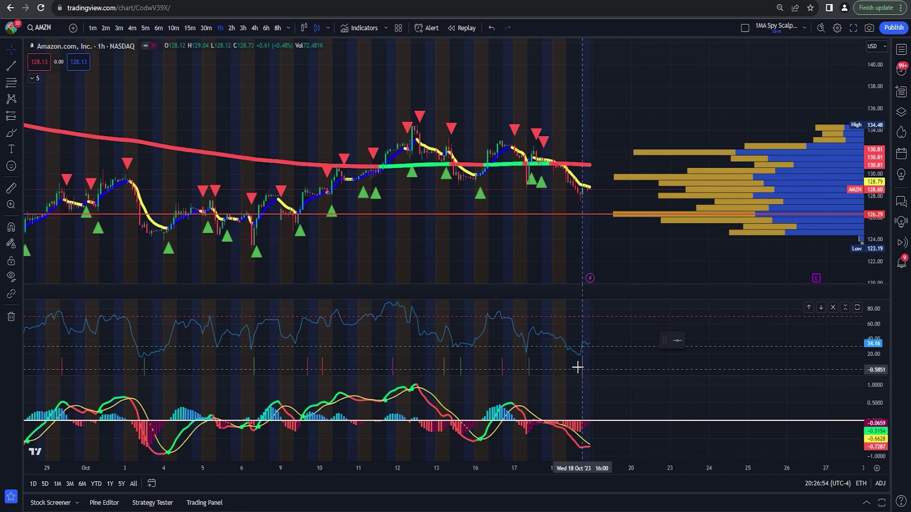
{"action": "left_click", "coordinate": [206, 28]}
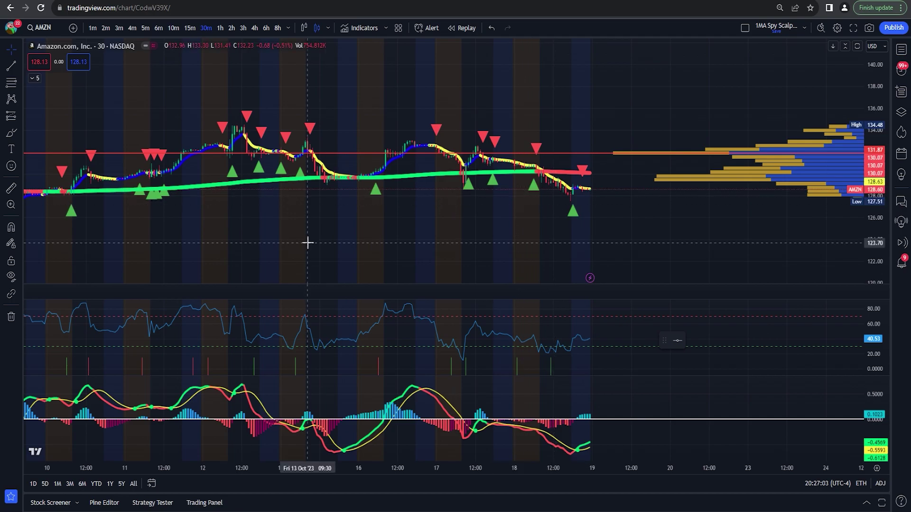
{"action": "left_click", "coordinate": [192, 31]}
Step: Step AMZN through 2-hour and 3-hour to 4-hour candles, zoomed into late September–mid October
{"action": "left_click", "coordinate": [220, 30]}
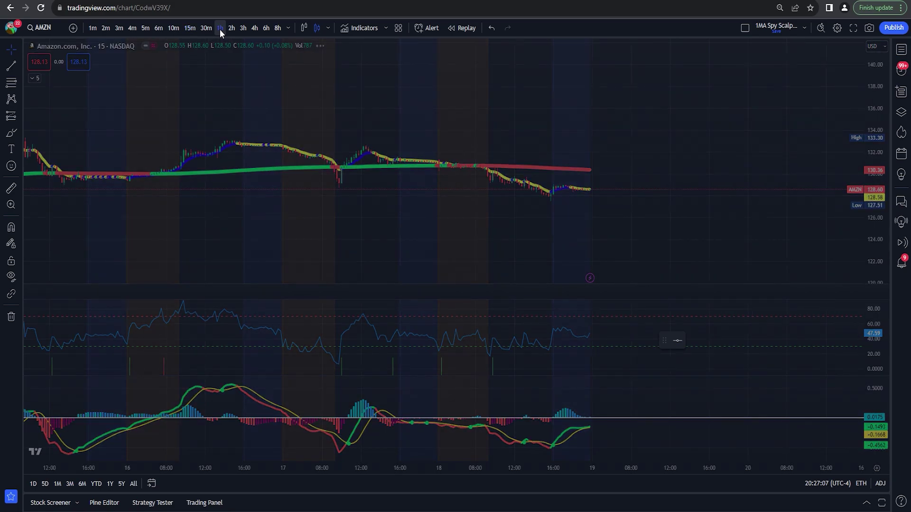
{"action": "left_click", "coordinate": [231, 27]}
{"action": "left_click", "coordinate": [240, 29]}
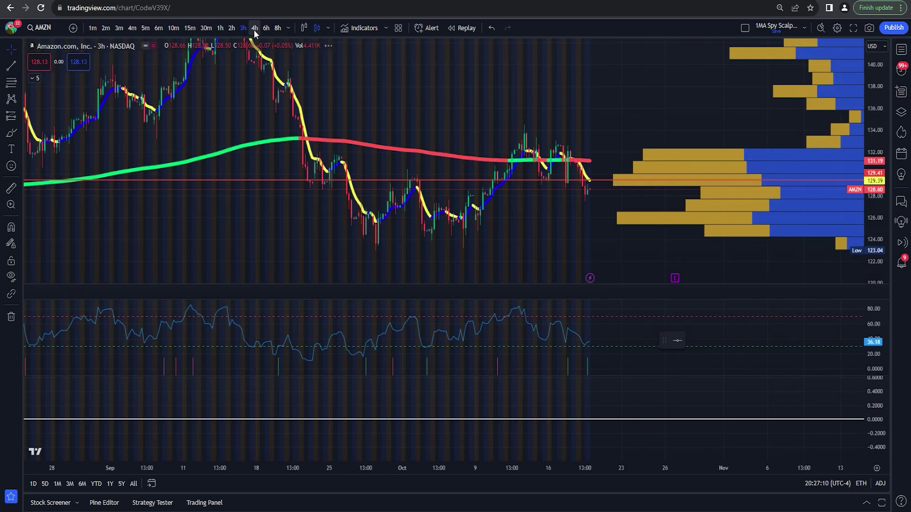
{"action": "left_click", "coordinate": [254, 30]}
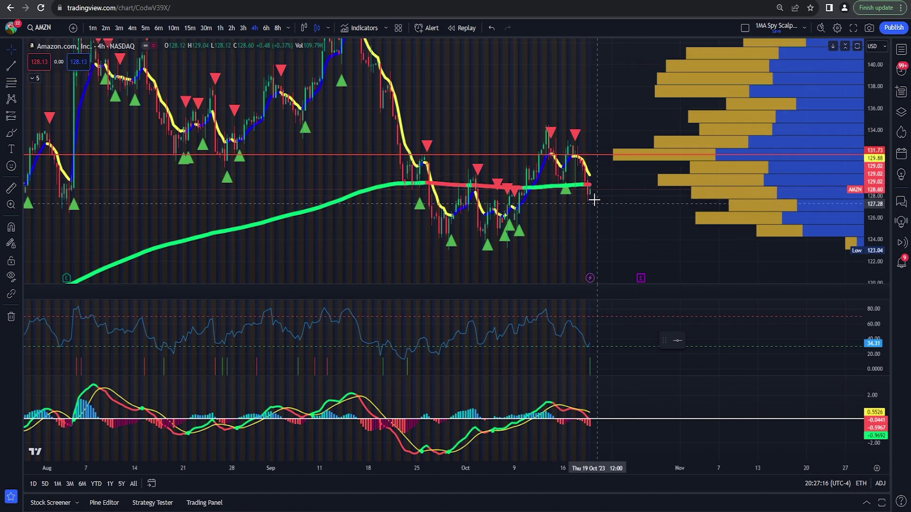
{"action": "scroll", "coordinate": [585, 217], "scroll_direction": "up", "scroll_amount": 5}
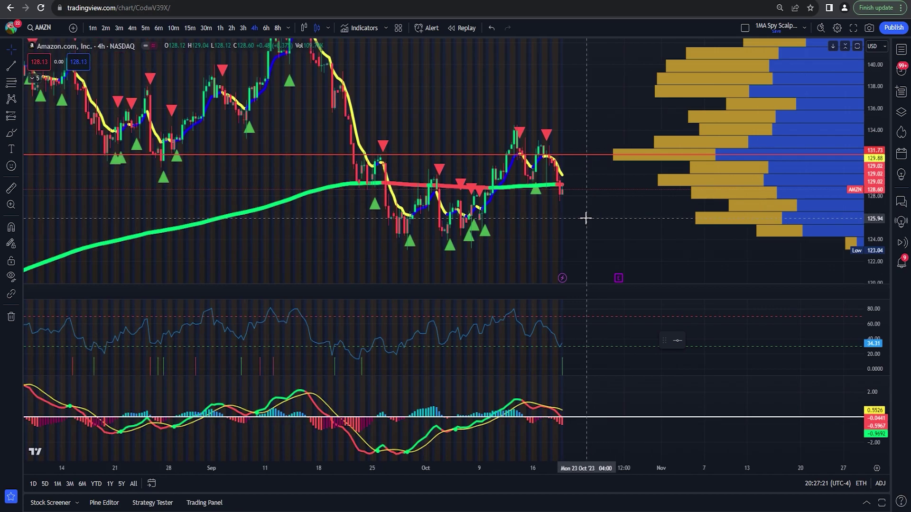
{"action": "scroll", "coordinate": [512, 211], "scroll_direction": "up", "scroll_amount": 2}
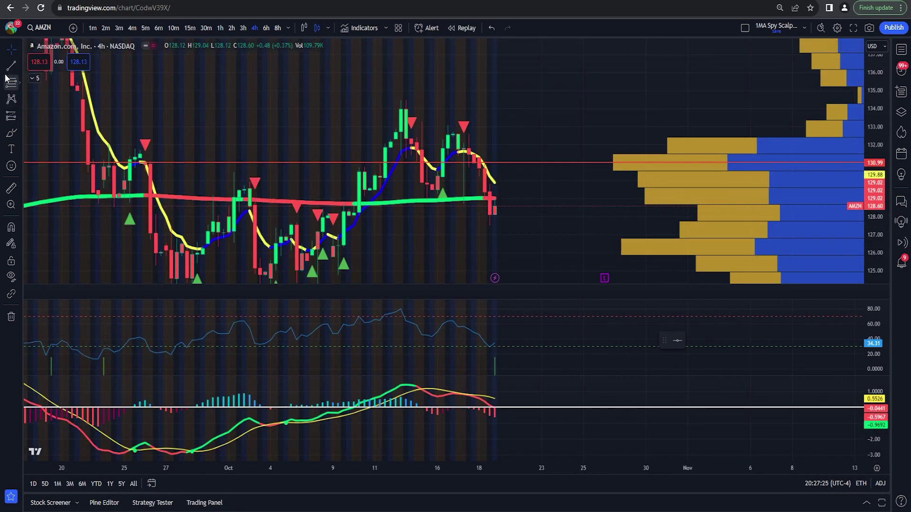
Step: Draw a short, thicker horizontal ray at the latest AMZN price near 131
{"action": "left_click", "coordinate": [5, 77]}
{"action": "left_click_drag", "start_coordinate": [468, 214], "coordinate": [536, 215]}
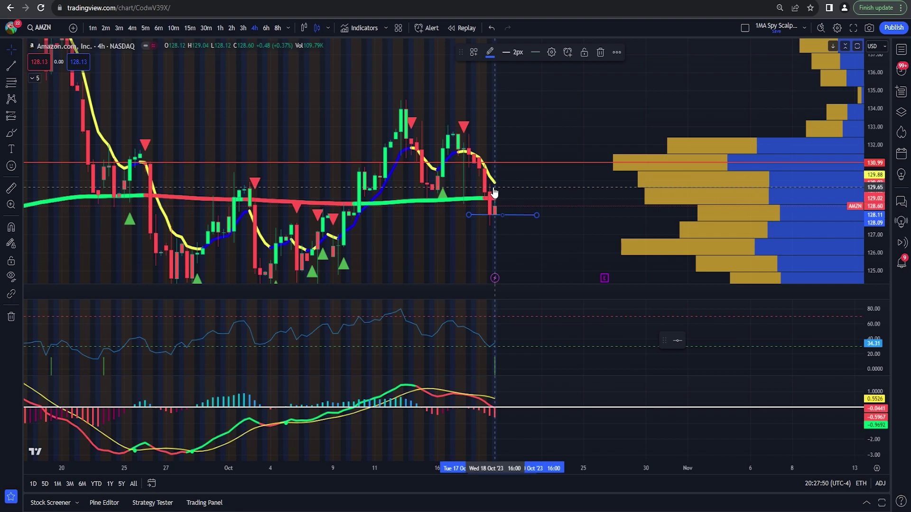
{"action": "left_click", "coordinate": [454, 186]}
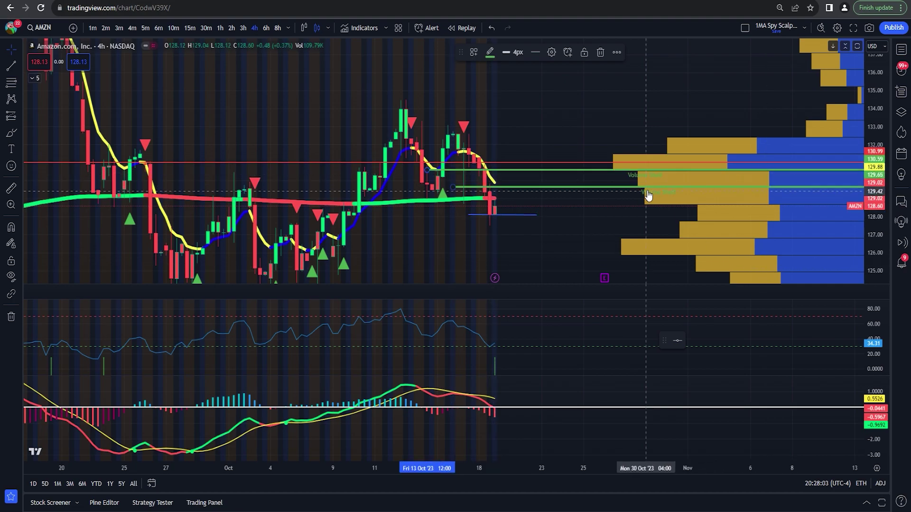
Step: Apply the Volume Shelf template to the ray and switch AMZN to 6-hour candles
{"action": "right_click", "coordinate": [423, 157]}
{"action": "mouse_move", "coordinate": [484, 184]}
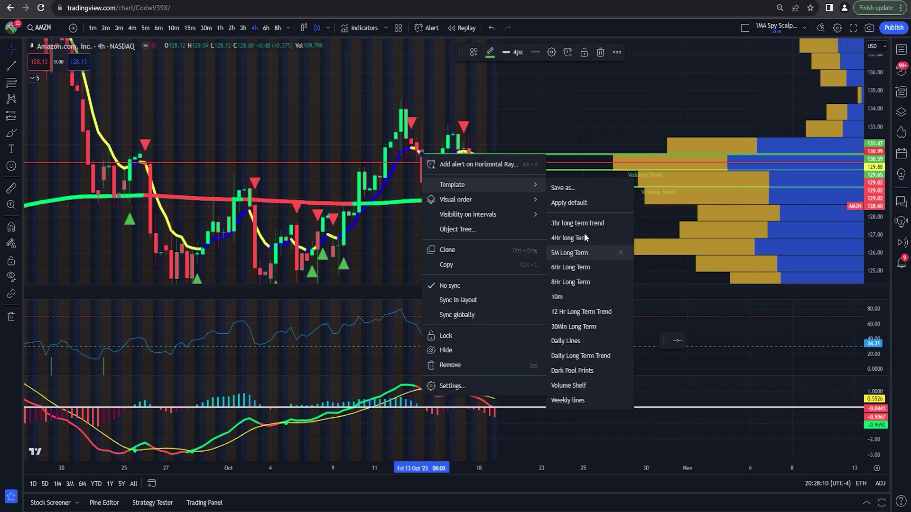
{"action": "left_click", "coordinate": [576, 384]}
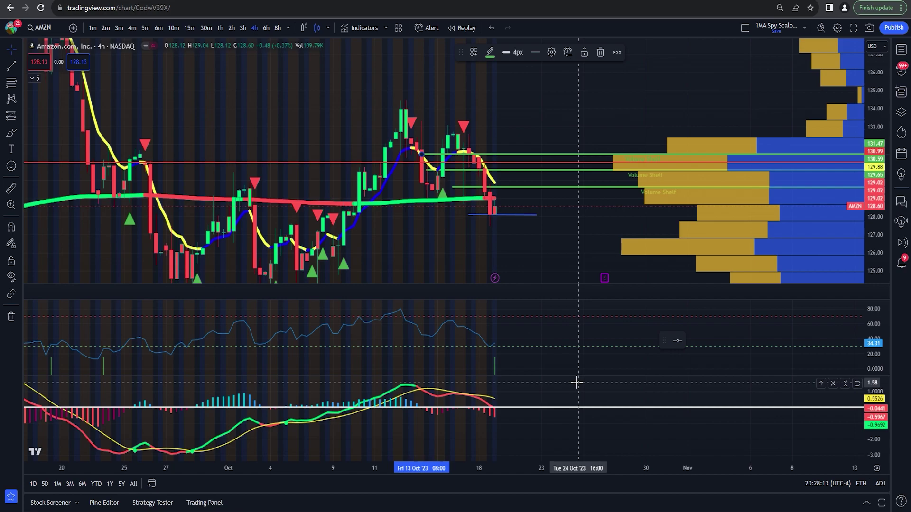
{"action": "left_click", "coordinate": [266, 27]}
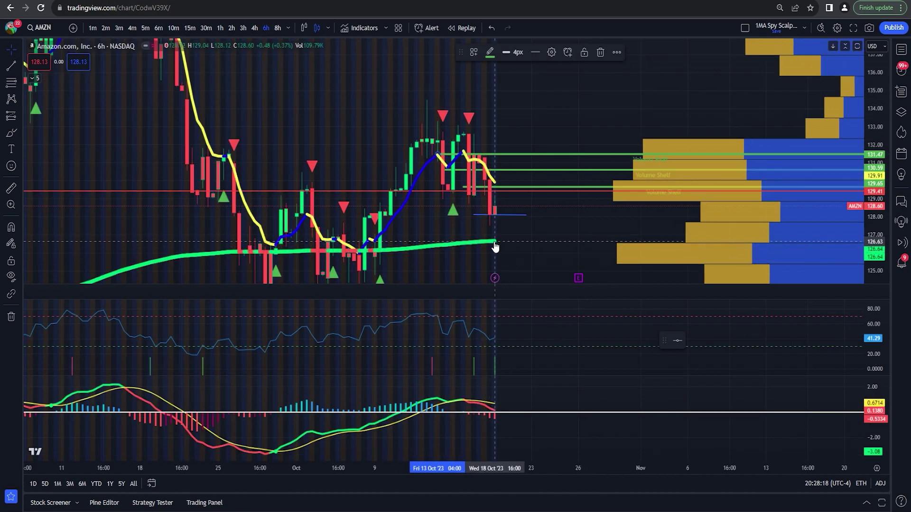
Step: Check the 126.63 line's options, then view AMZN at 30m, 15m and back to 1-hour candles
{"action": "right_click", "coordinate": [494, 241]}
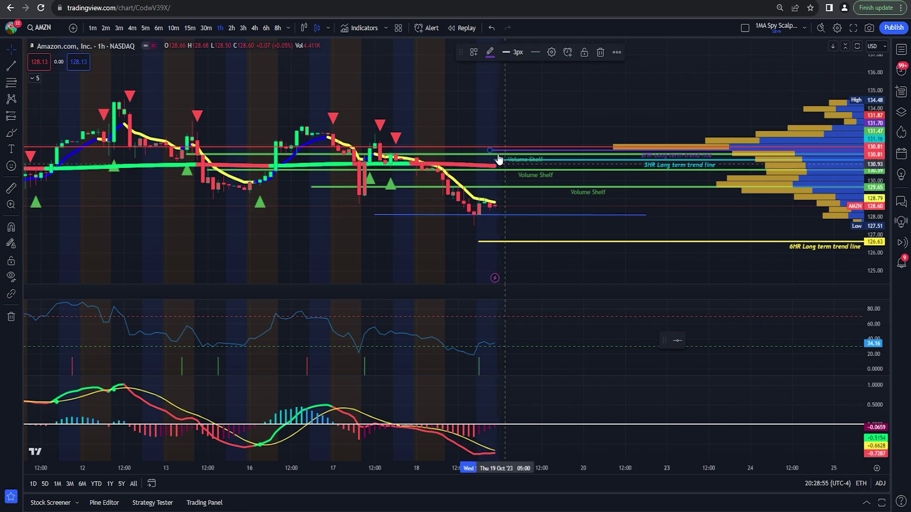
{"action": "left_click", "coordinate": [206, 27]}
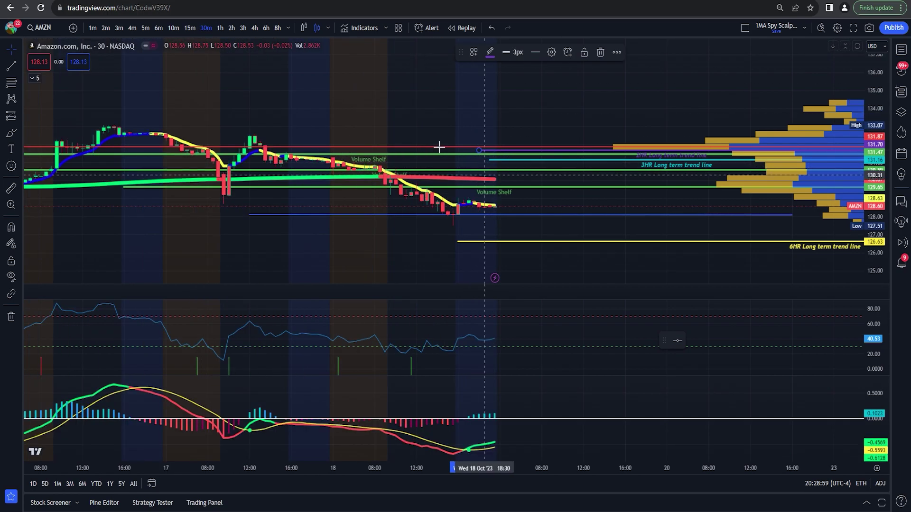
{"action": "left_click", "coordinate": [191, 29]}
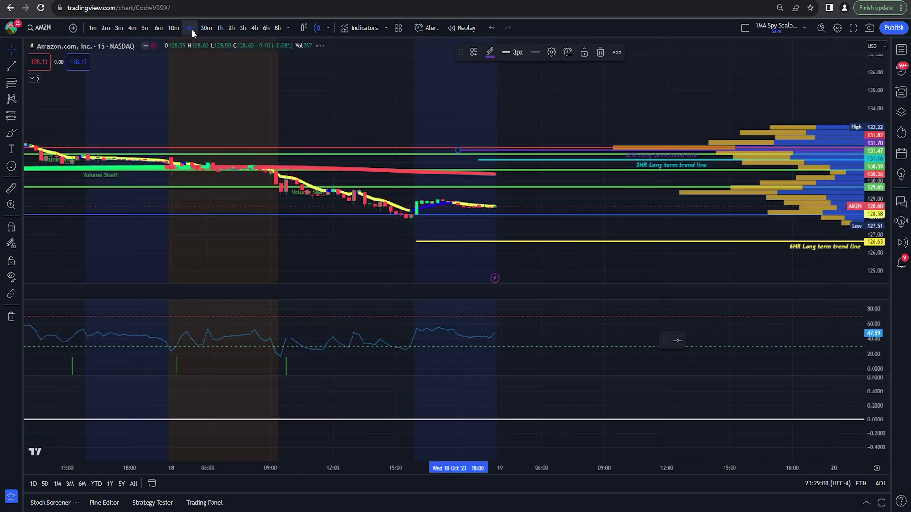
{"action": "left_click", "coordinate": [220, 29]}
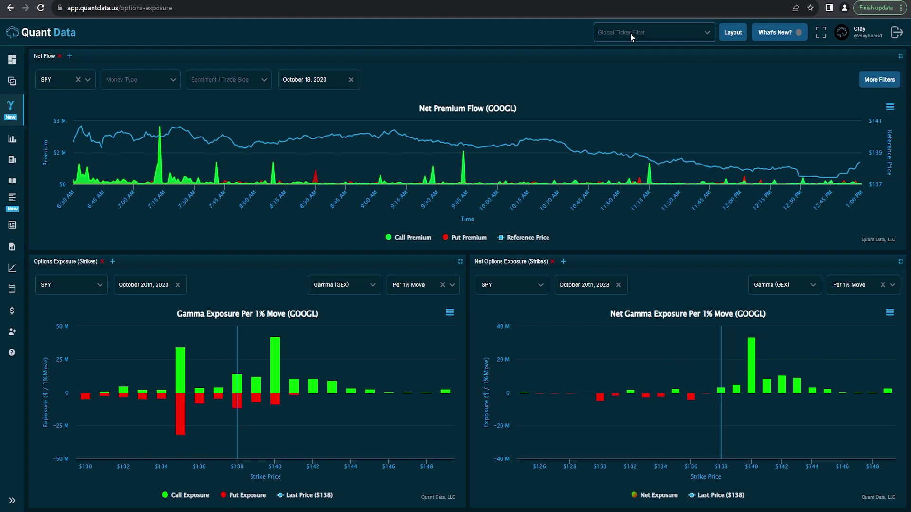
Step: Set Quant Data's Global Ticker Filter to AMZN so every panel loads its data
{"action": "left_click", "coordinate": [630, 32]}
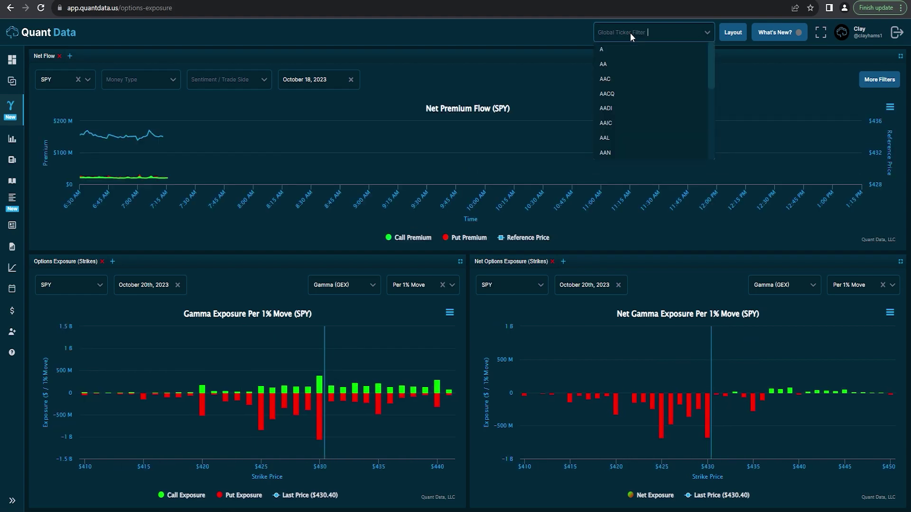
{"action": "type", "text": "amzn"}
{"action": "left_click", "coordinate": [632, 50]}
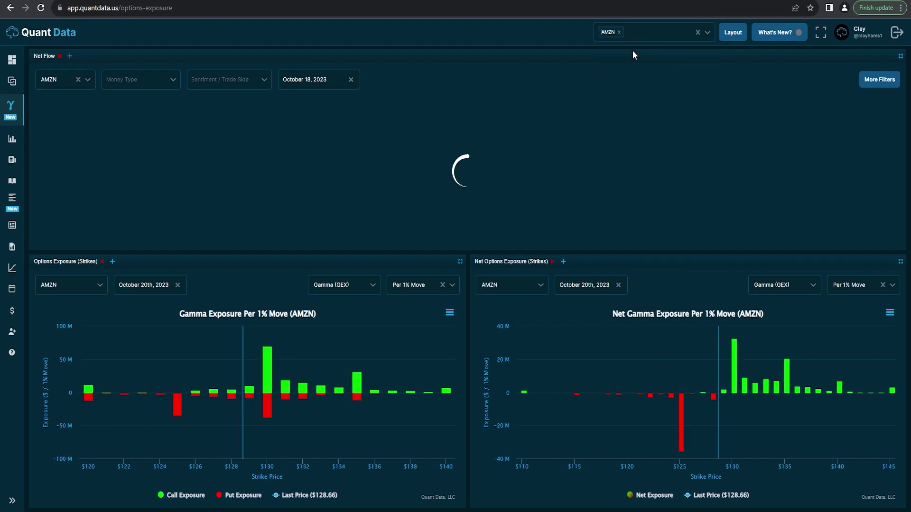
Step: Read the AMZN net gamma exposure bars for the October 20, 2023 expiry
{"action": "mouse_move", "coordinate": [682, 426]}
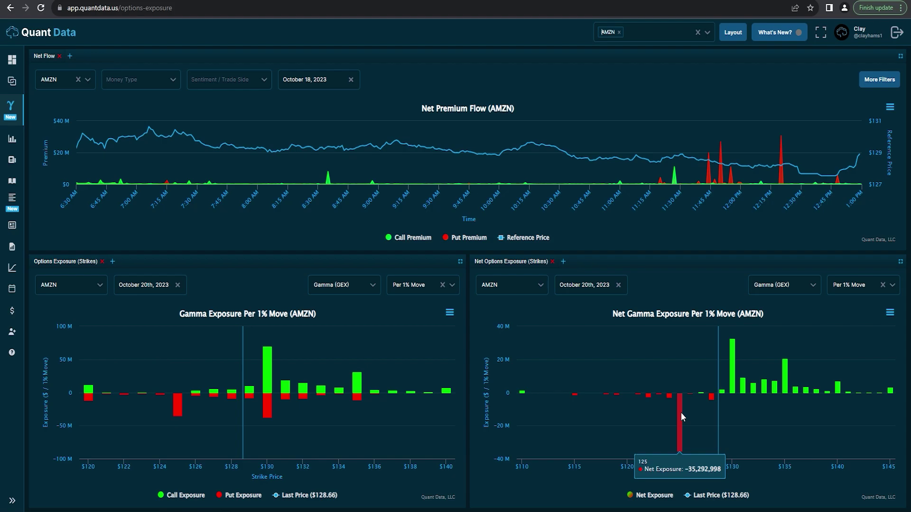
{"action": "mouse_move", "coordinate": [740, 390]}
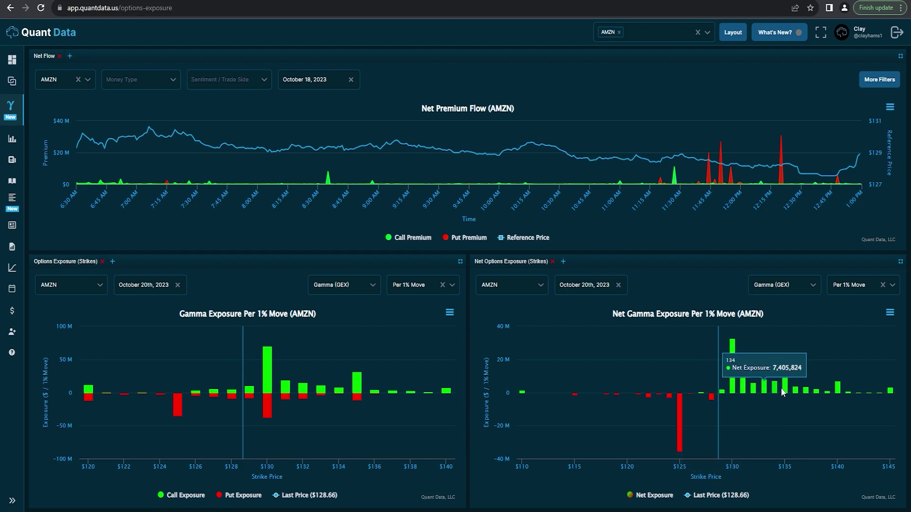
{"action": "mouse_move", "coordinate": [748, 356]}
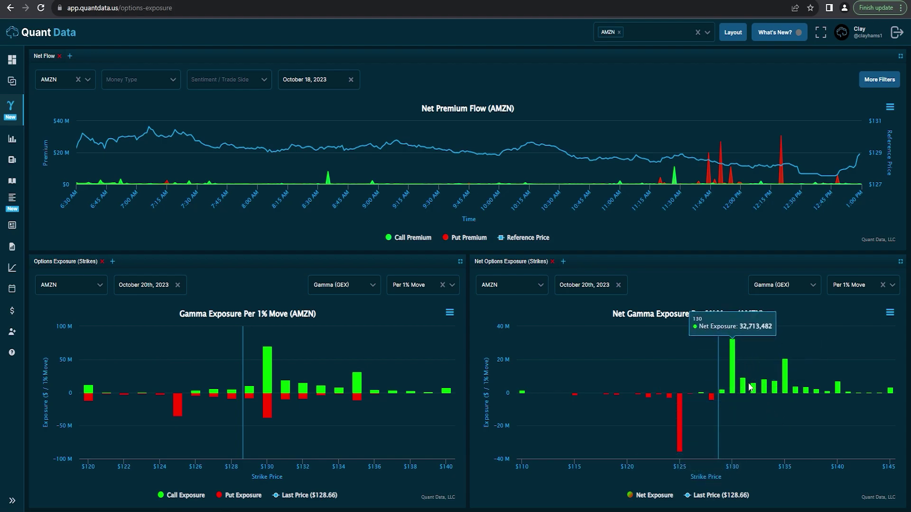
{"action": "mouse_move", "coordinate": [787, 372]}
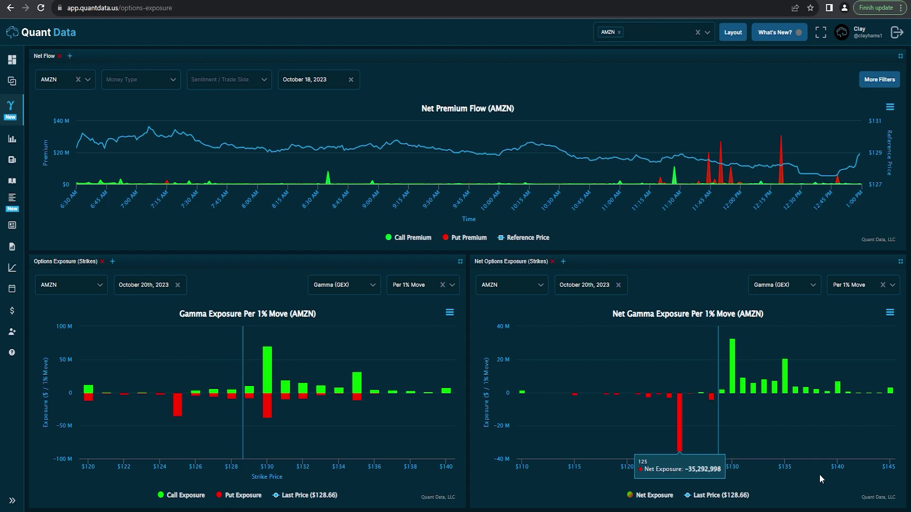
{"action": "mouse_move", "coordinate": [795, 395]}
{"action": "key", "text": "ctrl+Tab"}
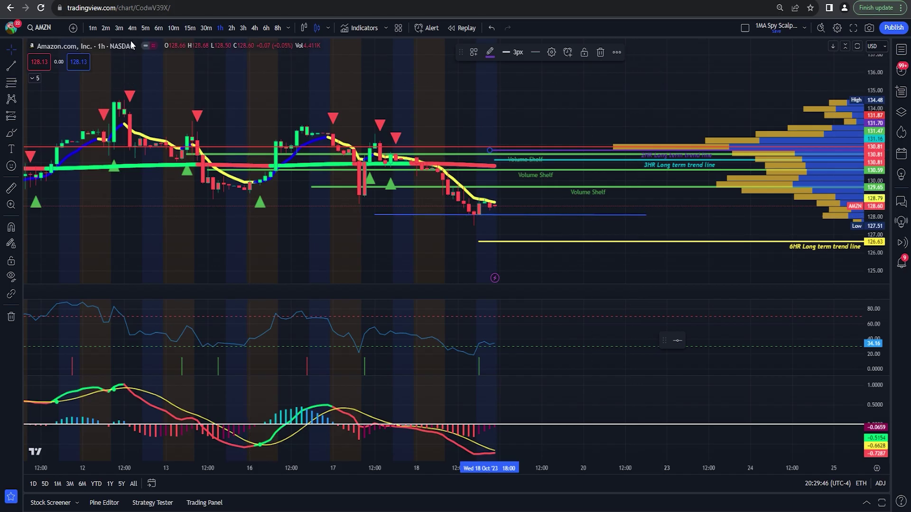
{"action": "key", "text": "ctrl+Tab"}
{"action": "mouse_move", "coordinate": [690, 440]}
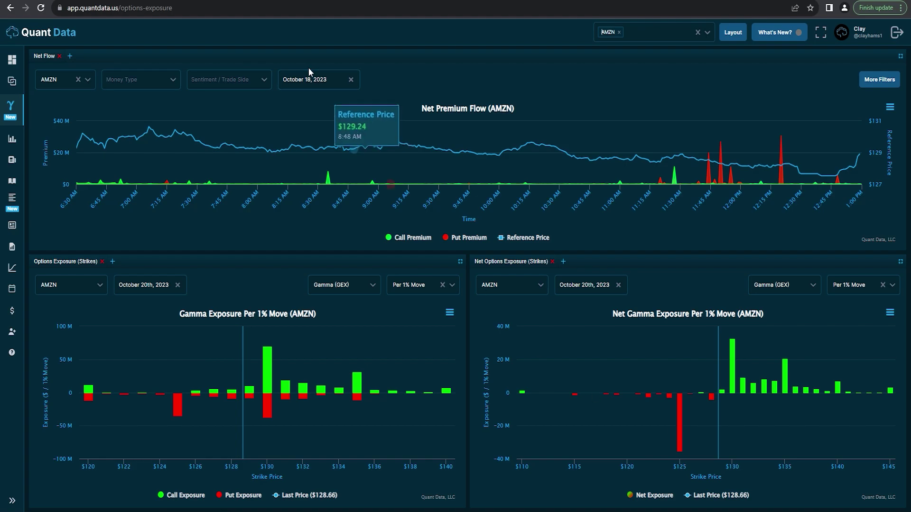
{"action": "key", "text": "ctrl+shift+Tab"}
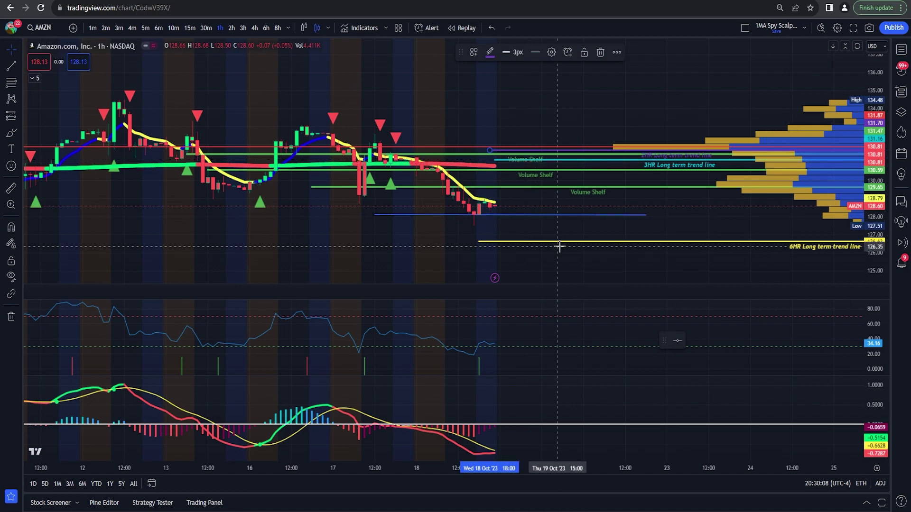
{"action": "key", "text": "alt+Tab"}
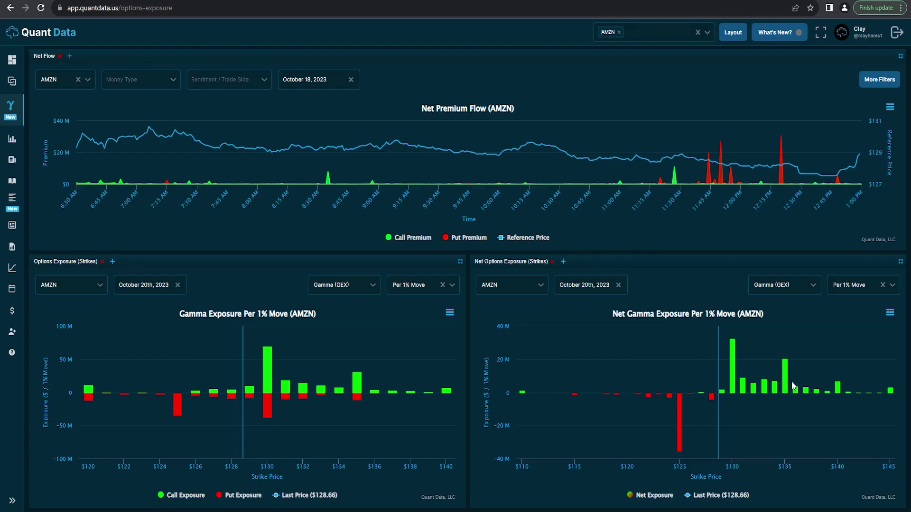
{"action": "key", "text": "alt+Tab"}
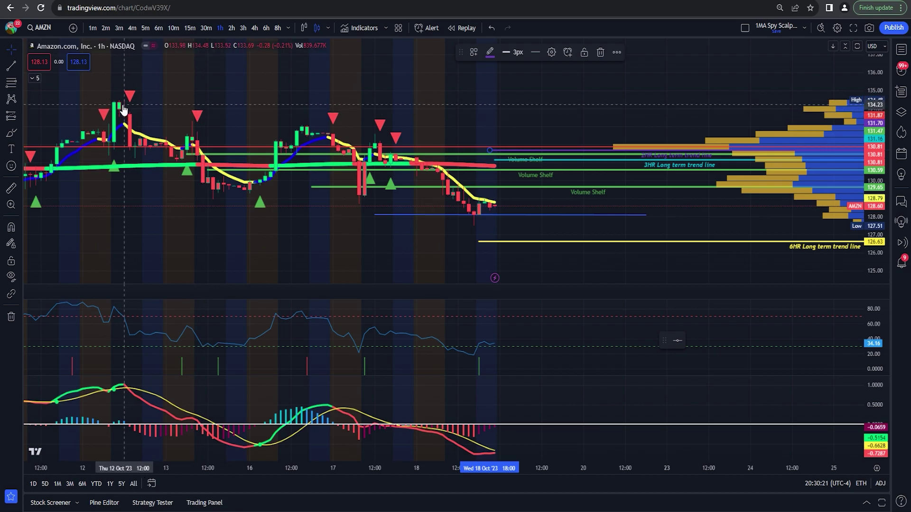
Step: Switch AMZN to 15-minute candles and brush a yellow path dipping to the 6HR trend line, then rallying
{"action": "type", "text": "15"}
{"action": "key", "text": "Return"}
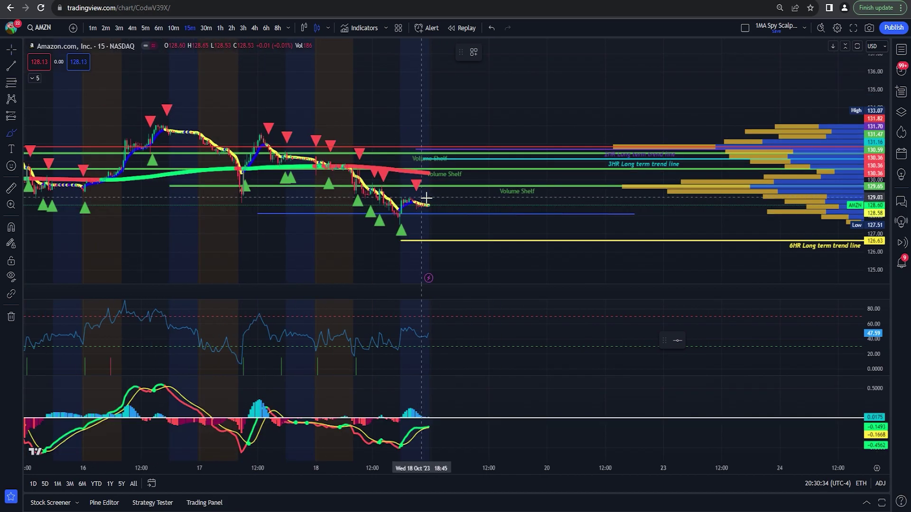
{"action": "mouse_move", "coordinate": [431, 206]}
{"action": "left_mouse_down"}
{"action": "mouse_move", "coordinate": [451, 218]}
{"action": "mouse_move", "coordinate": [465, 209]}
{"action": "mouse_move", "coordinate": [469, 184]}
{"action": "mouse_move", "coordinate": [515, 238]}
{"action": "mouse_move", "coordinate": [545, 163]}
{"action": "mouse_move", "coordinate": [559, 148]}
{"action": "mouse_move", "coordinate": [581, 144]}
{"action": "mouse_move", "coordinate": [566, 169]}
{"action": "mouse_move", "coordinate": [565, 147]}
{"action": "left_mouse_up"}
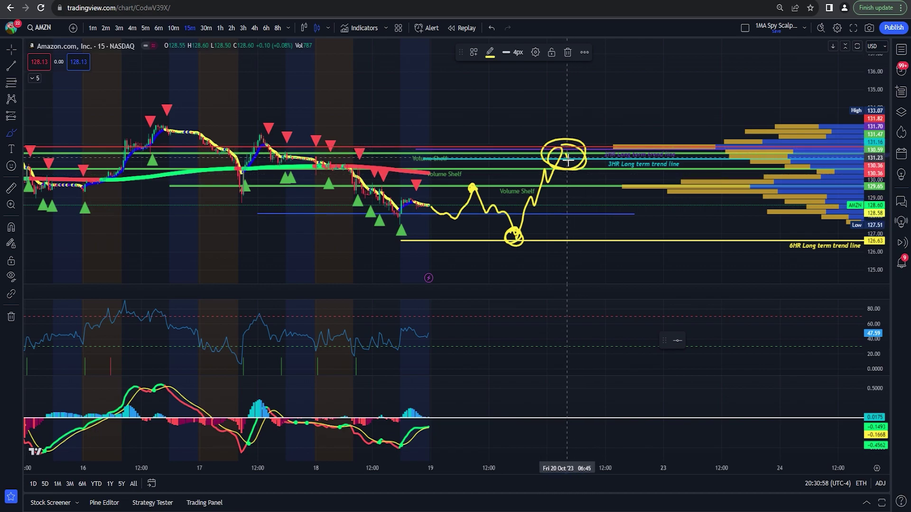
{"action": "mouse_move", "coordinate": [568, 160]}
{"action": "left_mouse_down"}
{"action": "mouse_move", "coordinate": [566, 170]}
{"action": "mouse_move", "coordinate": [579, 166]}
{"action": "mouse_move", "coordinate": [588, 178]}
{"action": "mouse_move", "coordinate": [628, 101]}
{"action": "mouse_move", "coordinate": [641, 104]}
{"action": "mouse_move", "coordinate": [642, 123]}
{"action": "mouse_move", "coordinate": [645, 99]}
{"action": "mouse_move", "coordinate": [629, 96]}
{"action": "left_mouse_up"}
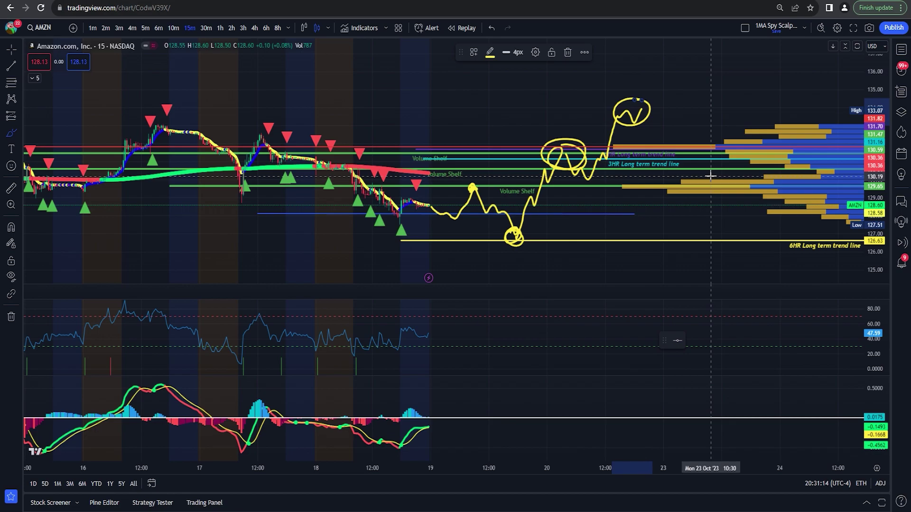
Step: Circle the projected move with a large ellipse and undo an extra zigzag stroke
{"action": "left_click_drag", "start_coordinate": [654, 79], "coordinate": [638, 40]}
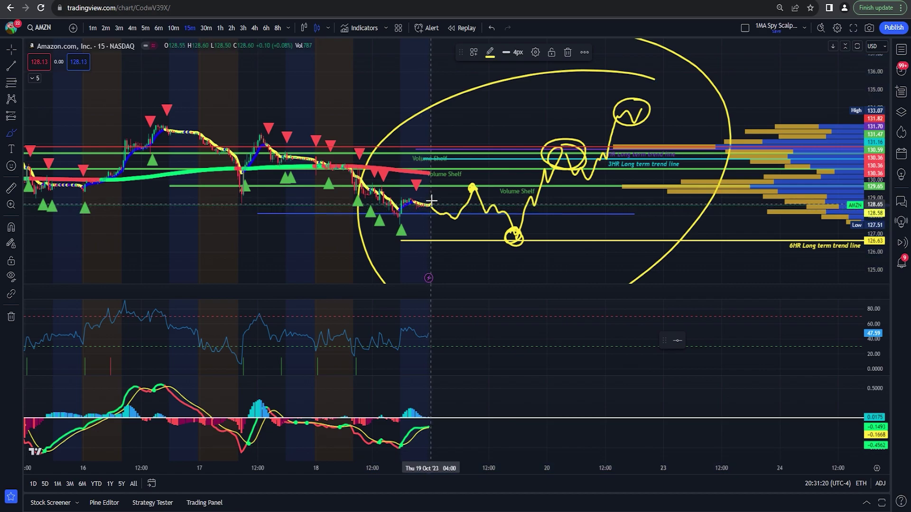
{"action": "mouse_move", "coordinate": [430, 206]}
{"action": "left_mouse_down"}
{"action": "mouse_move", "coordinate": [453, 157]}
{"action": "mouse_move", "coordinate": [462, 237]}
{"action": "mouse_move", "coordinate": [468, 200]}
{"action": "mouse_move", "coordinate": [527, 271]}
{"action": "left_mouse_up"}
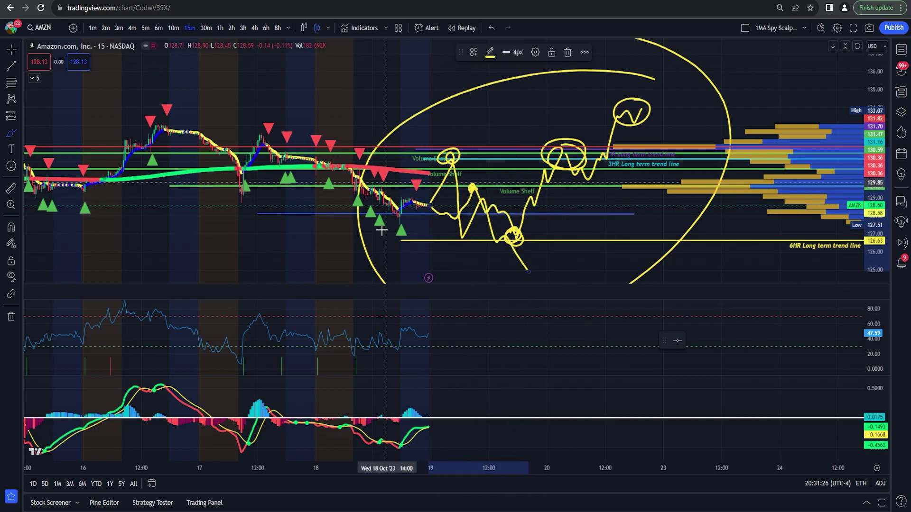
{"action": "key", "text": "ctrl+z"}
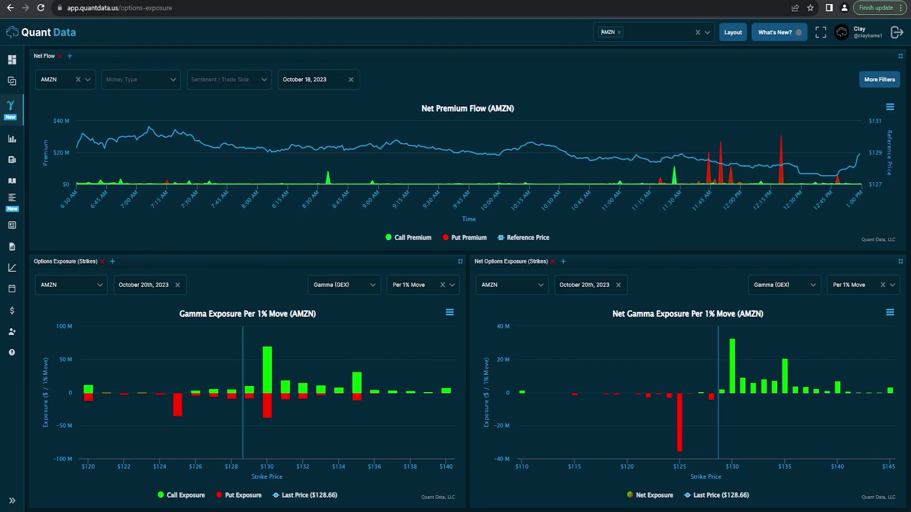
{"action": "left_click", "coordinate": [57, 1]}
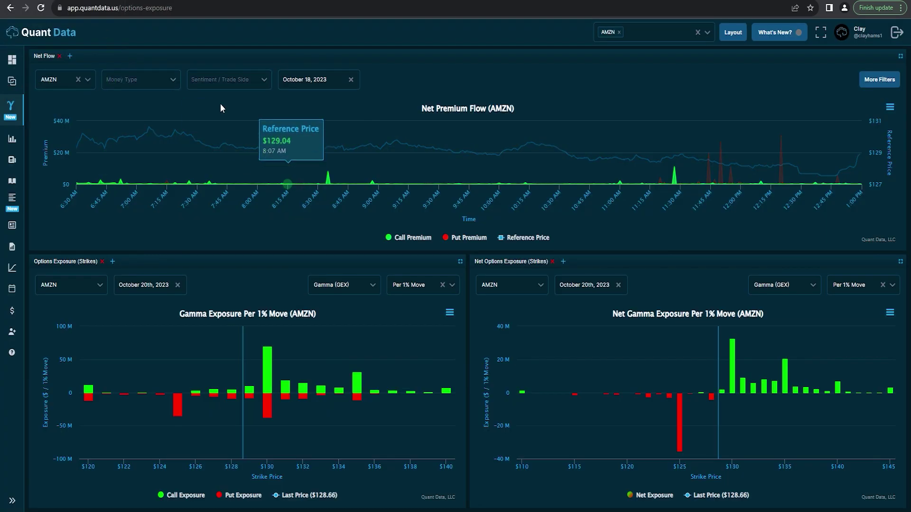
{"action": "key", "text": "ctrl+Tab"}
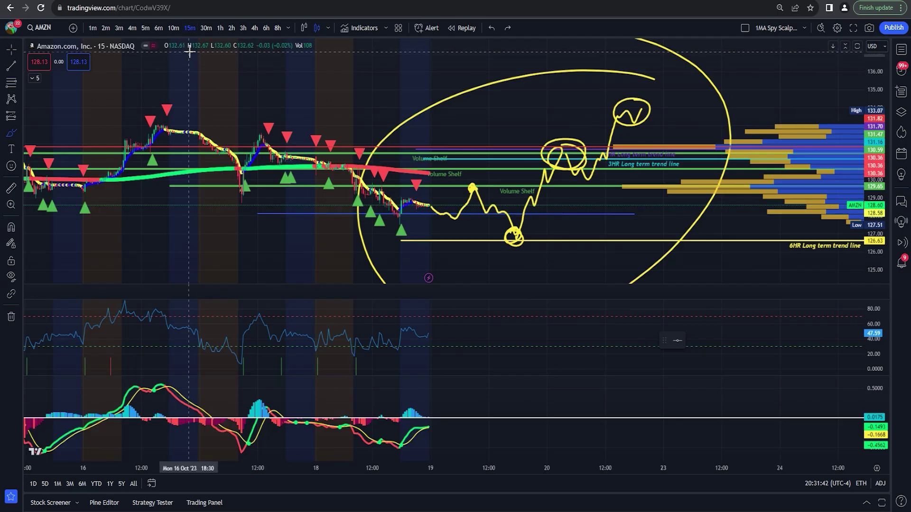